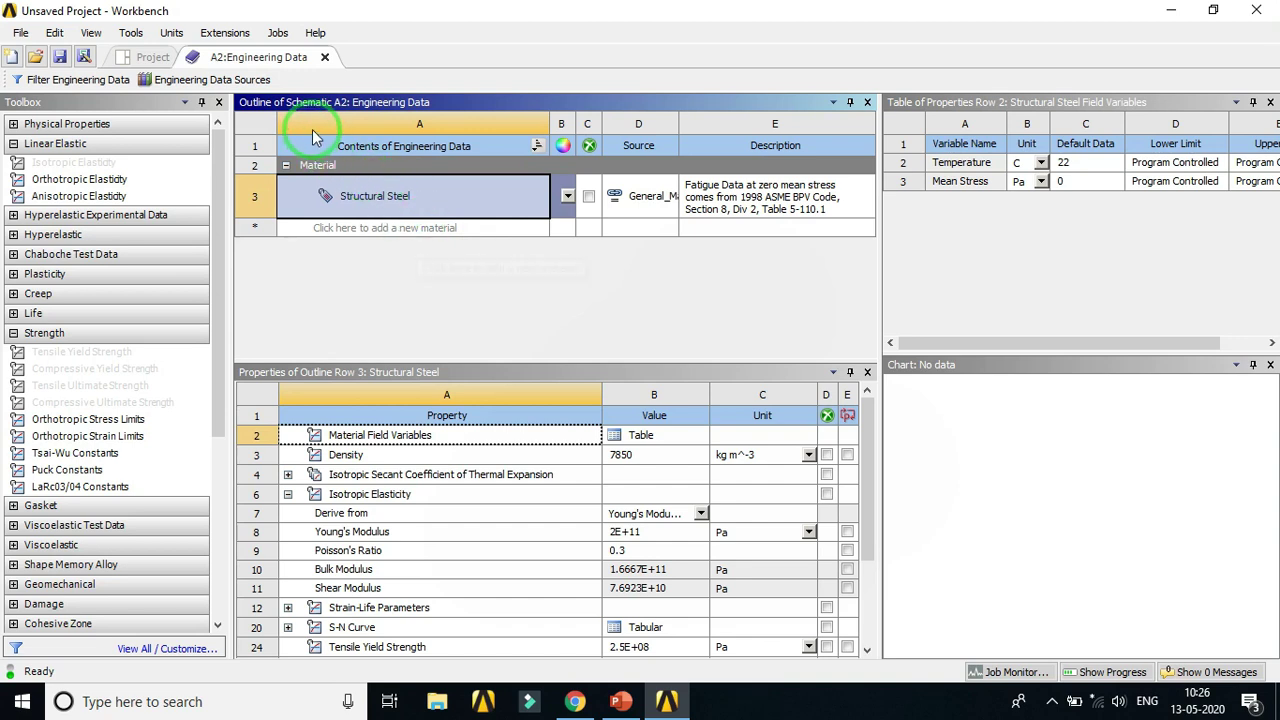
Step: Add a new material named Aluminum to the engineering data
click(407, 230)
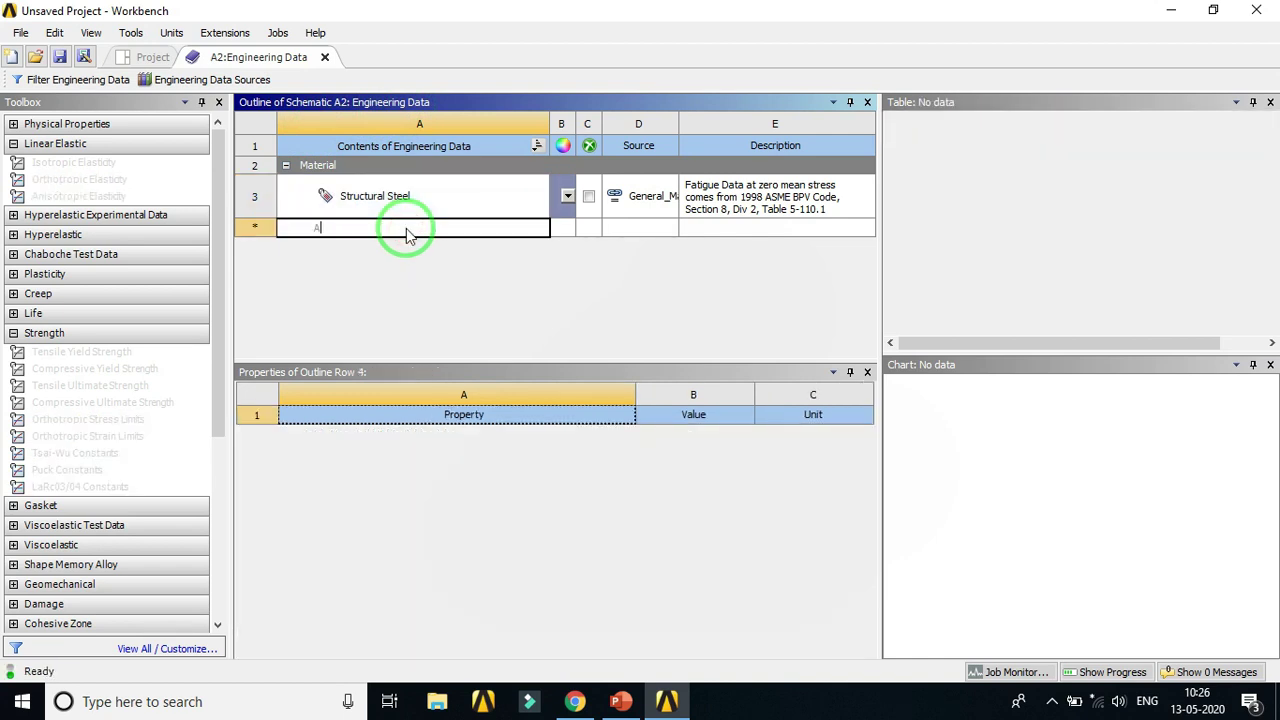
text(Aluminum)
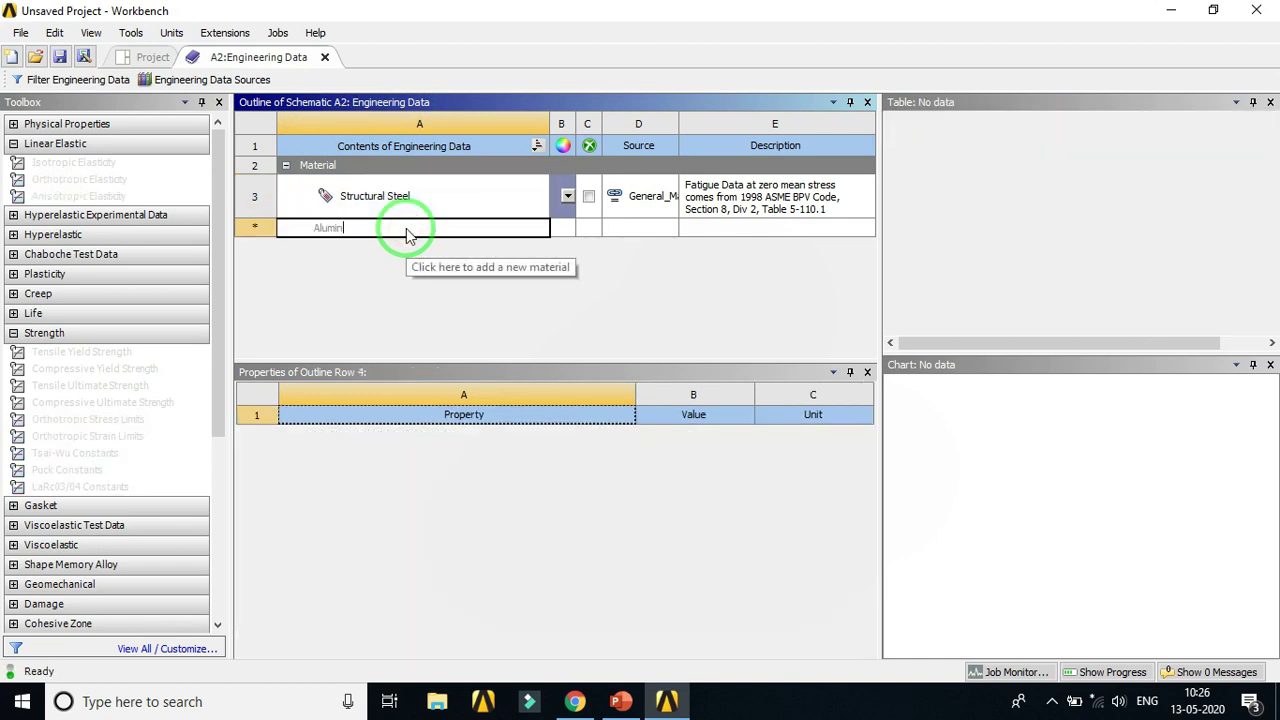
click(378, 279)
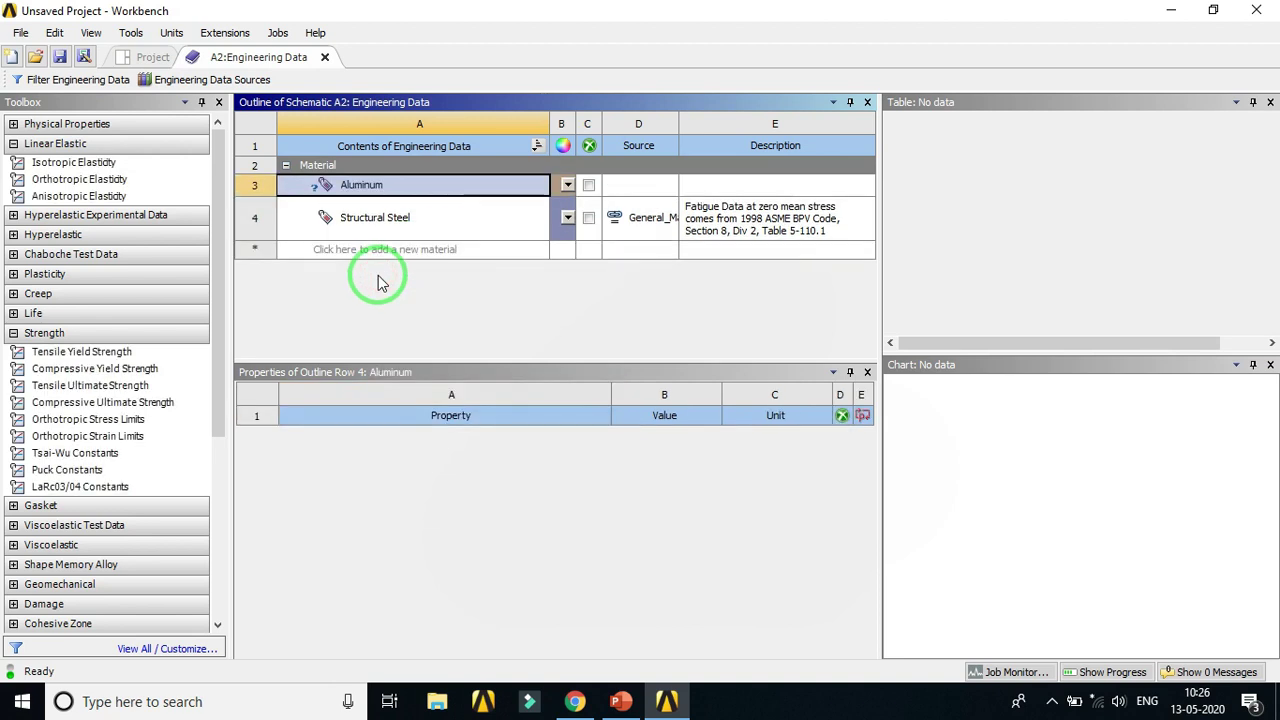
Step: Give Aluminum the Isotropic Elasticity property with a Young's modulus of 70000 MPa and a Poisson's ratio of 0.3
click(80, 165)
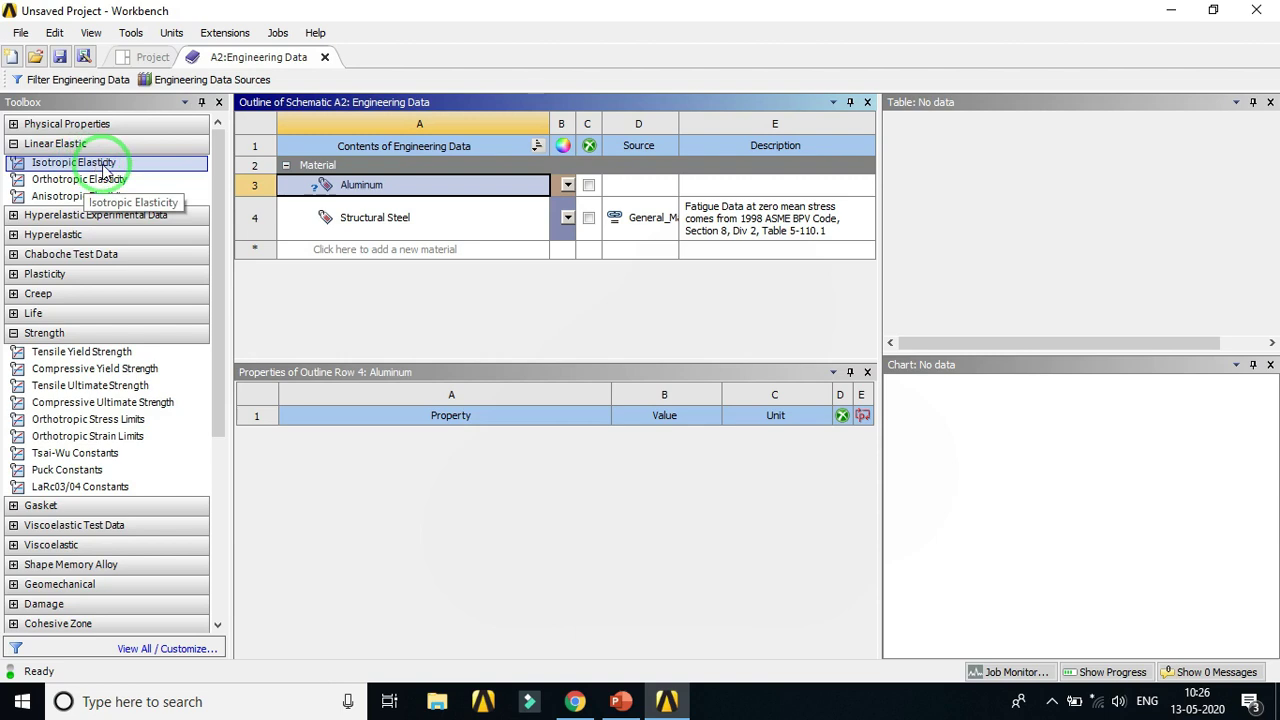
double_click(104, 167)
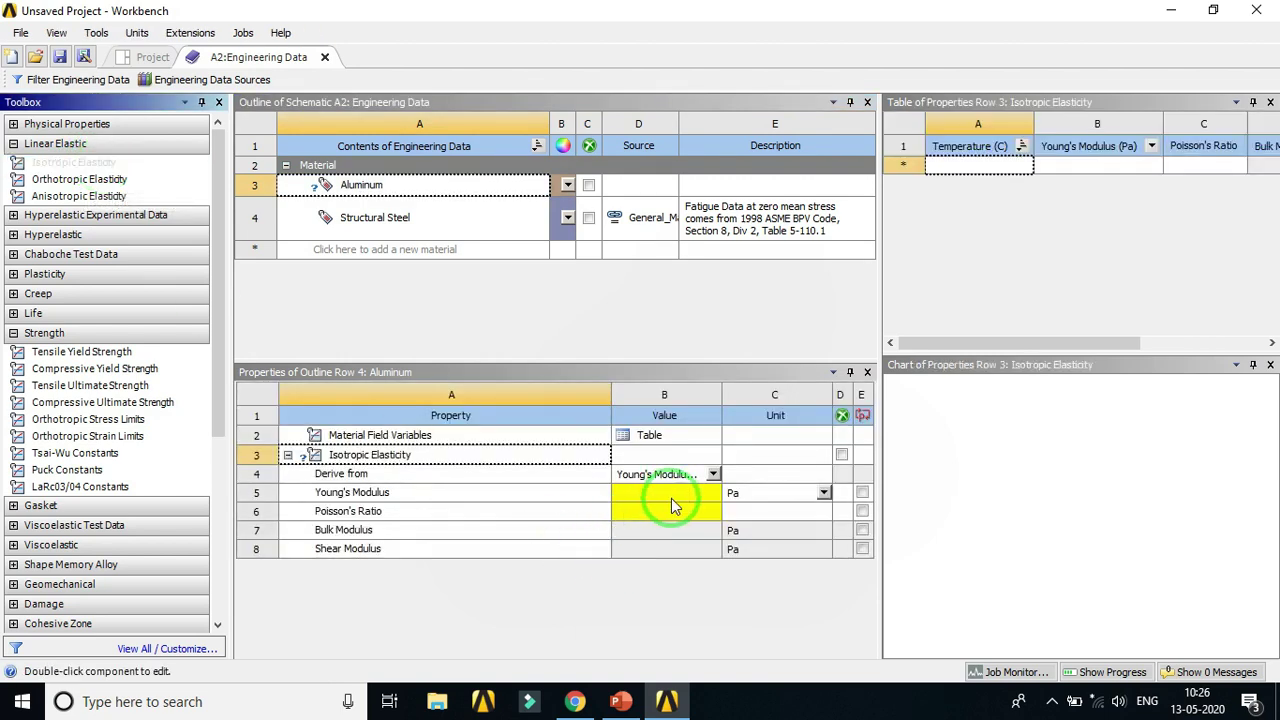
click(823, 492)
click(762, 582)
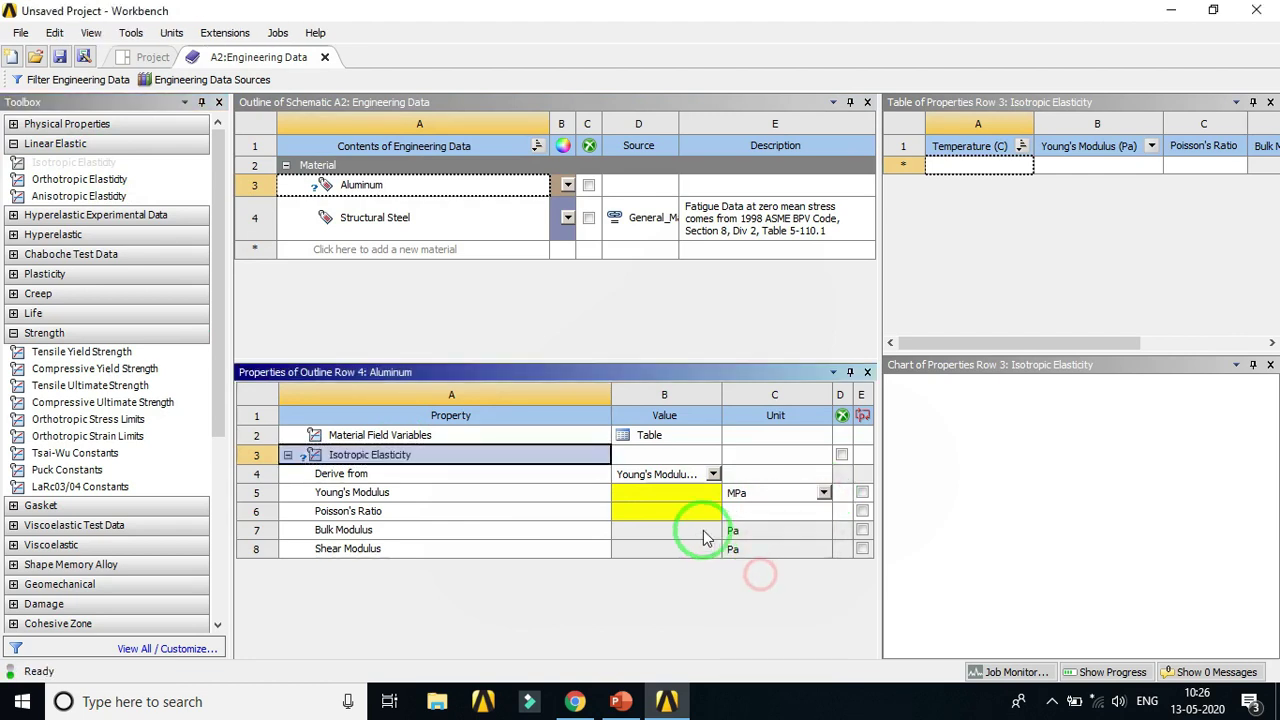
click(657, 493)
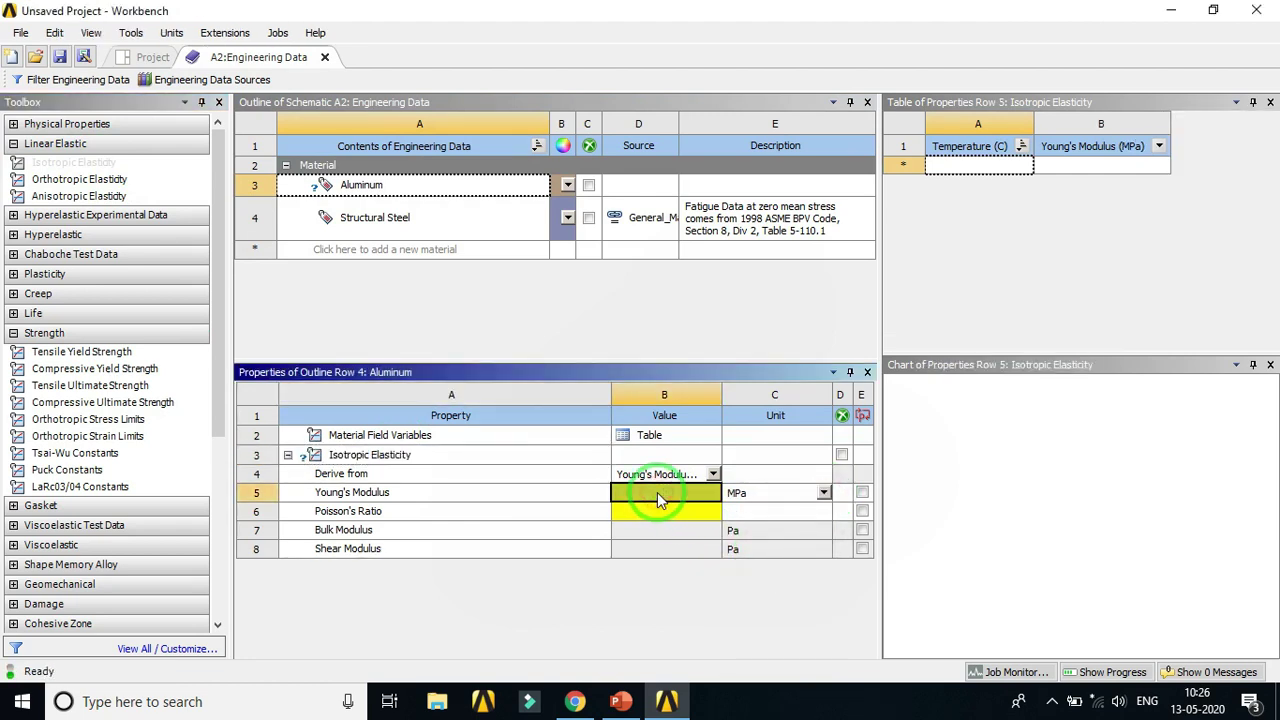
text(7)
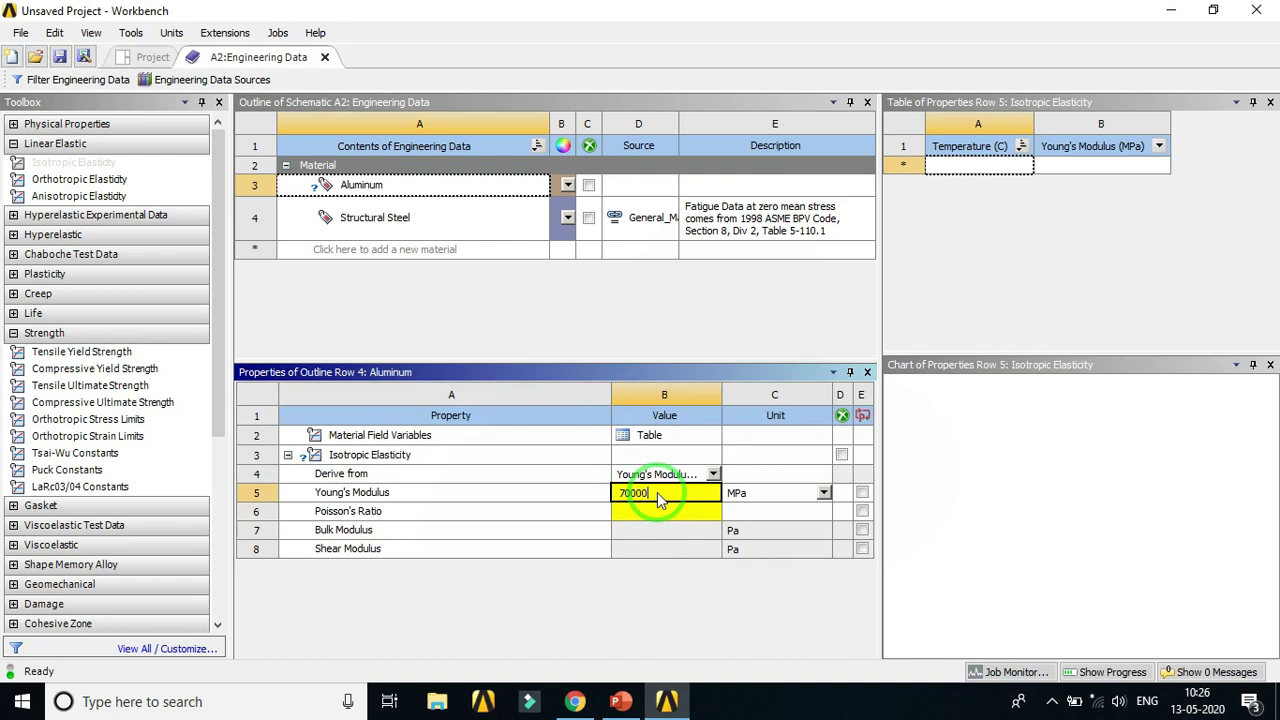
text(0000)
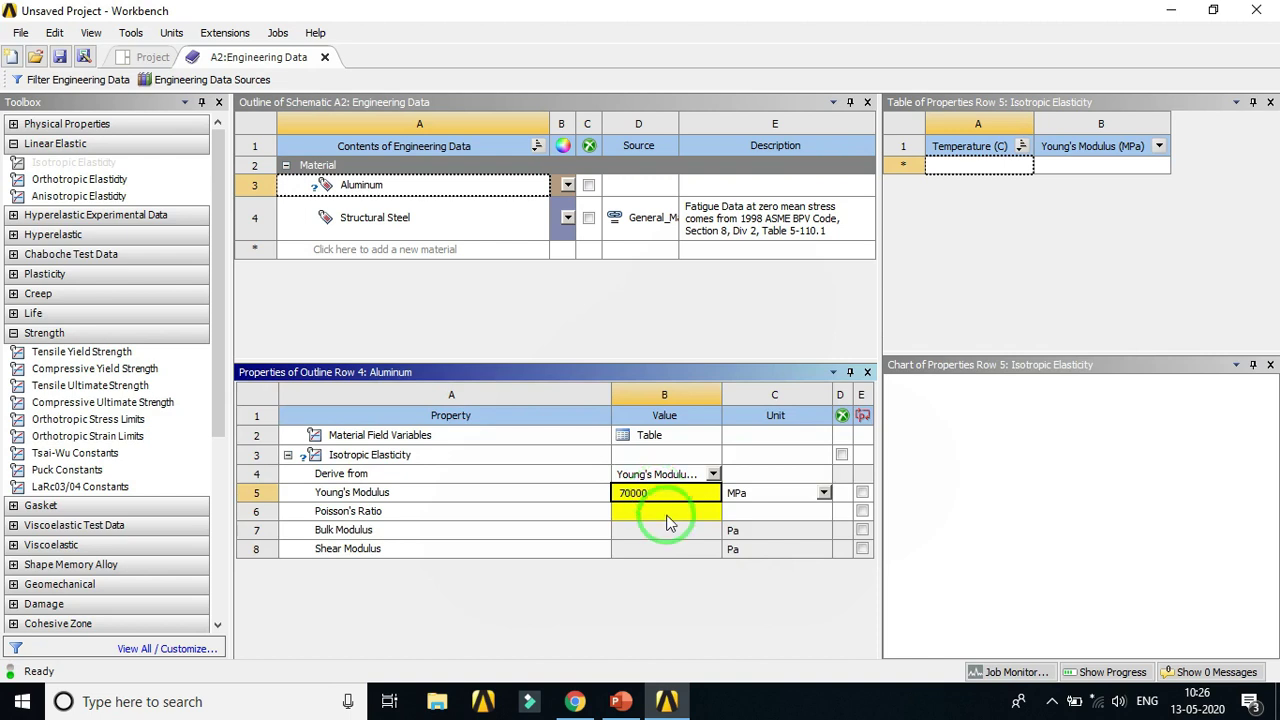
click(667, 518)
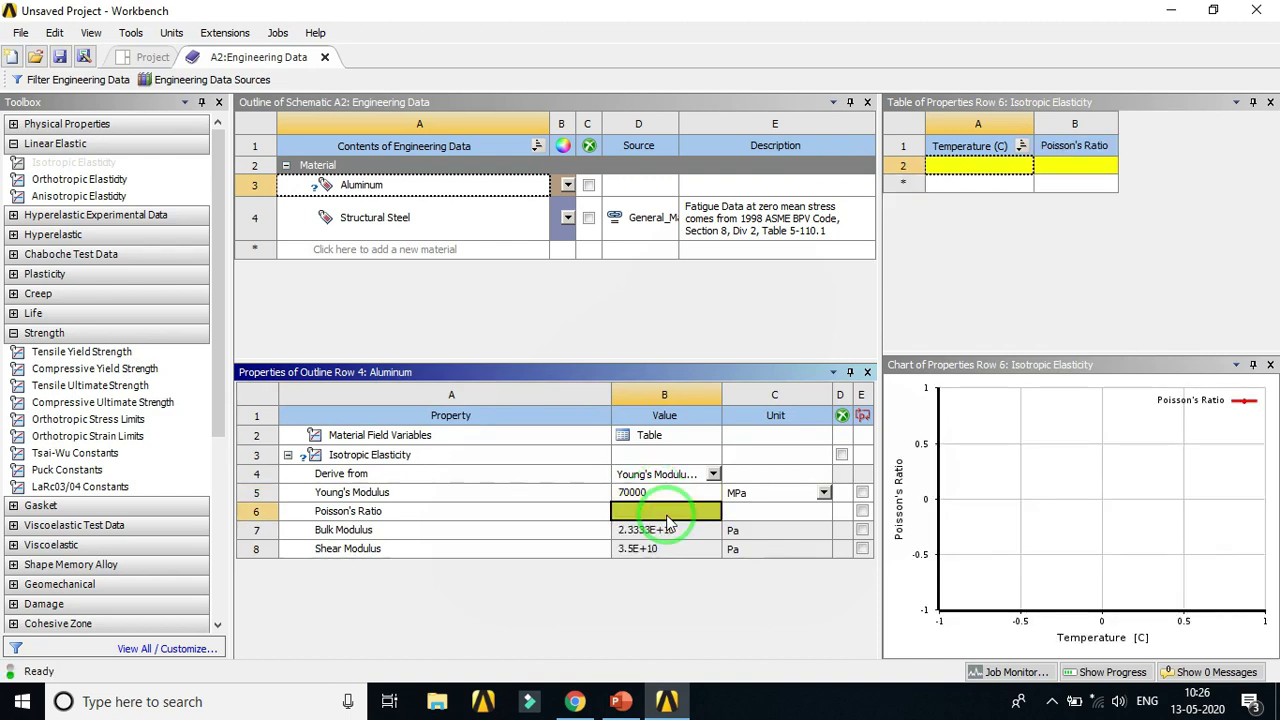
text(0.3)
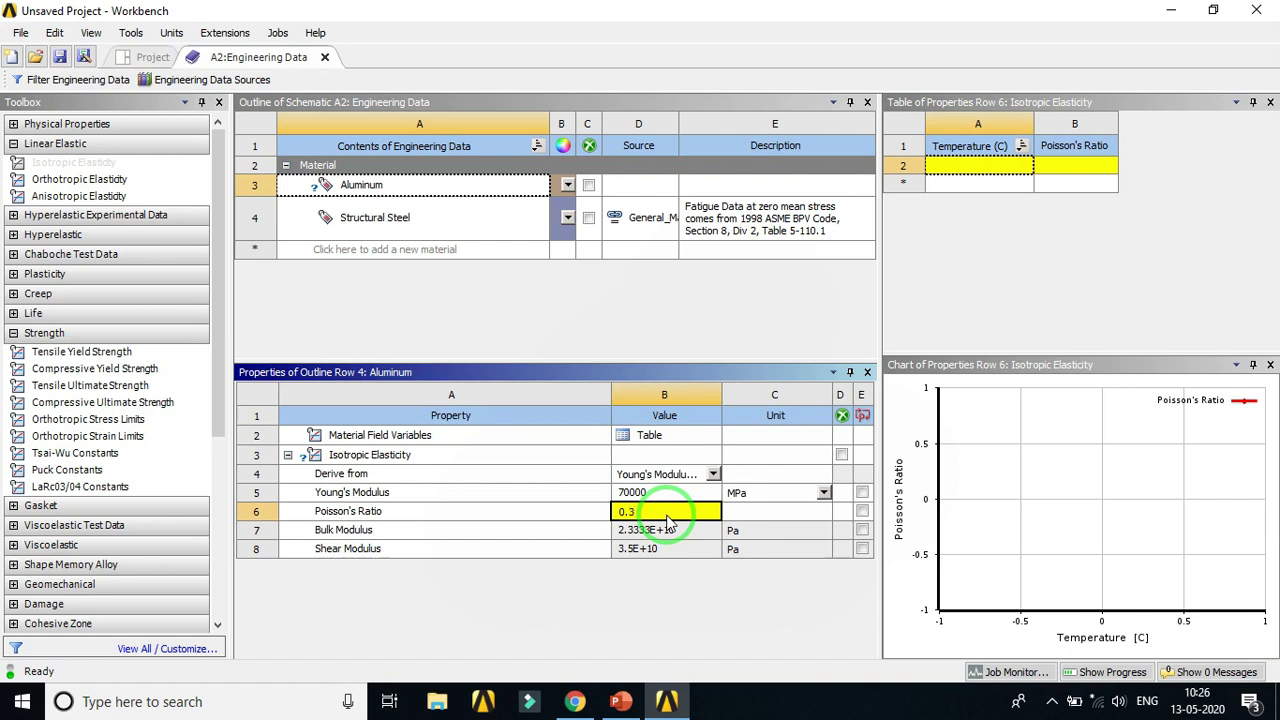
click(686, 613)
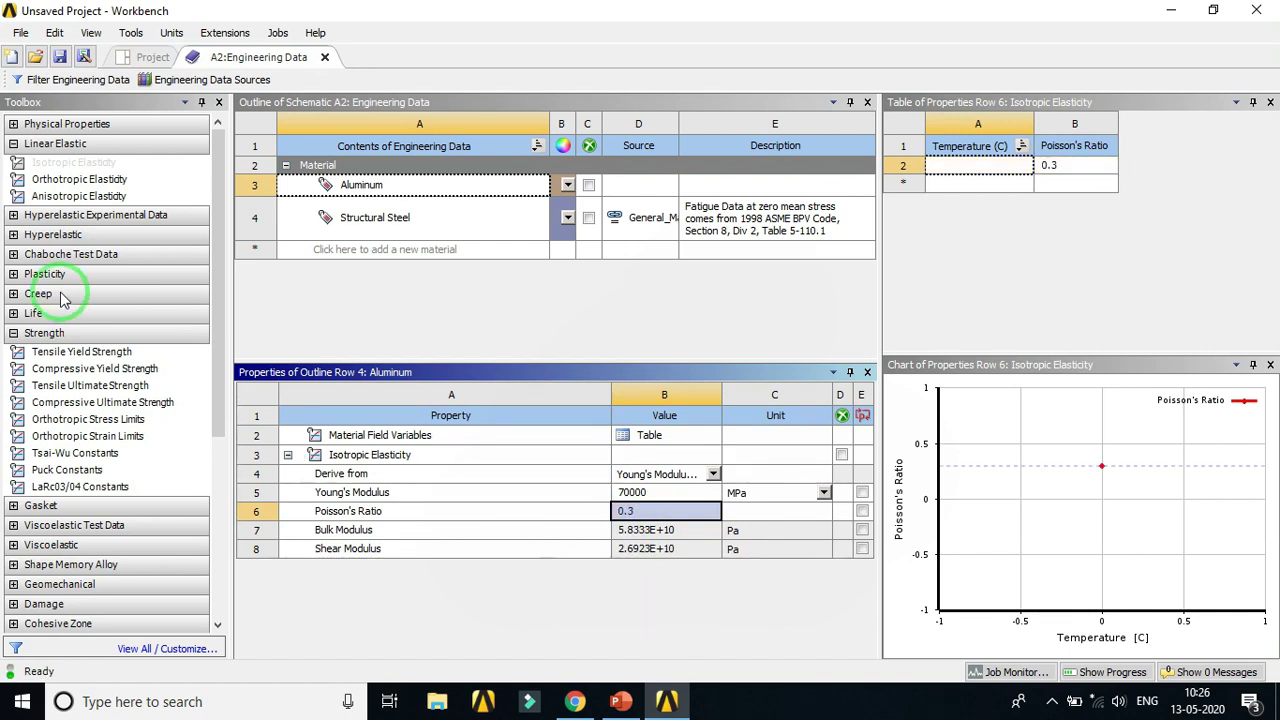
Step: Add Compressive Yield Strength to Aluminum and set it to 240 MPa
click(76, 355)
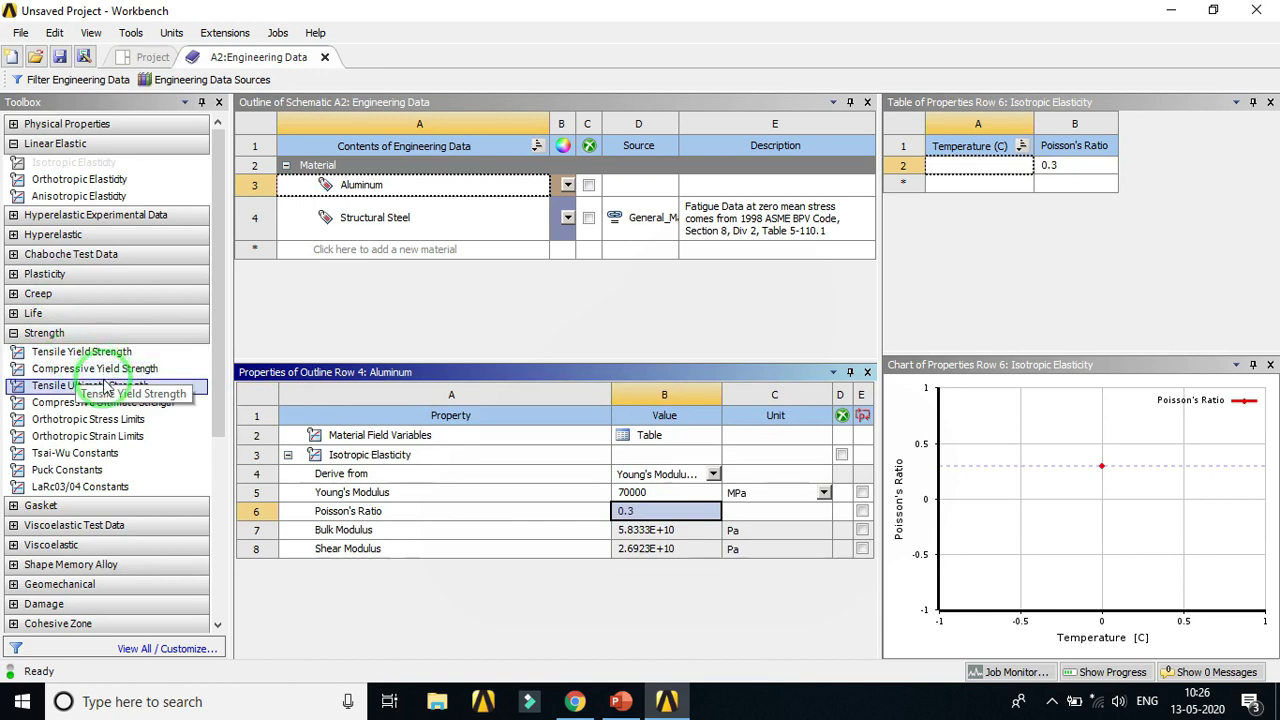
click(128, 370)
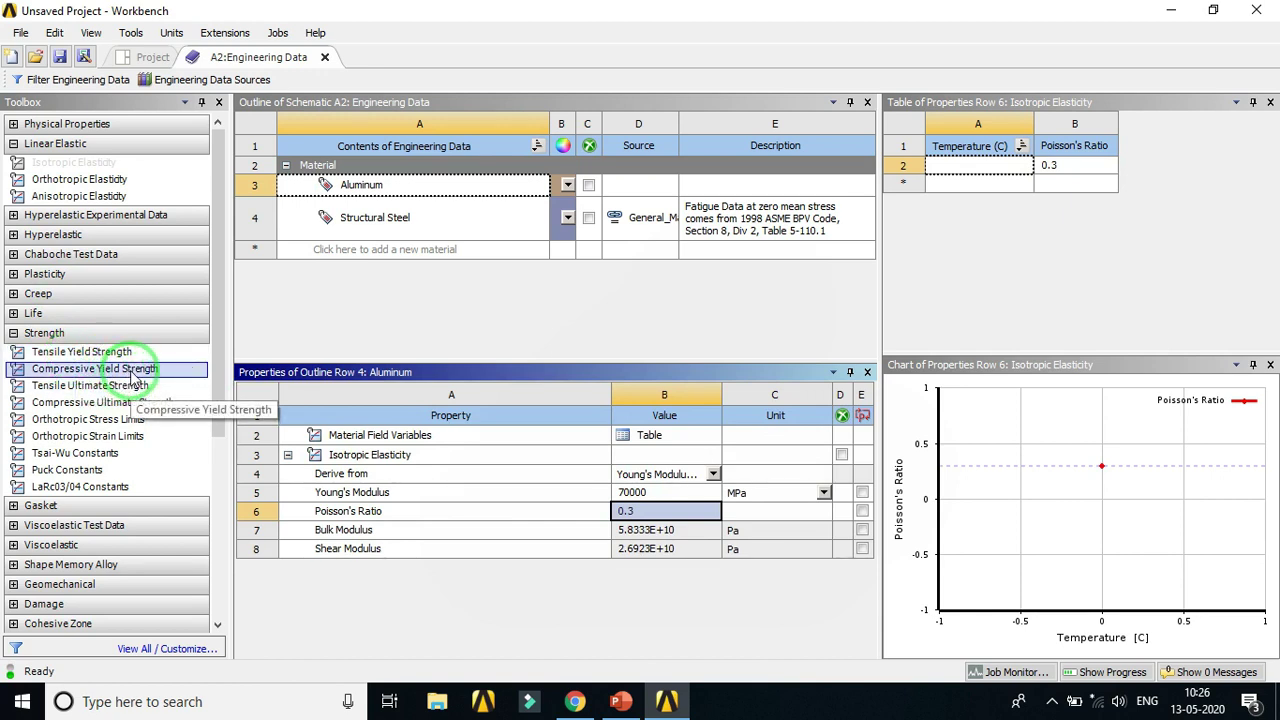
double_click(130, 370)
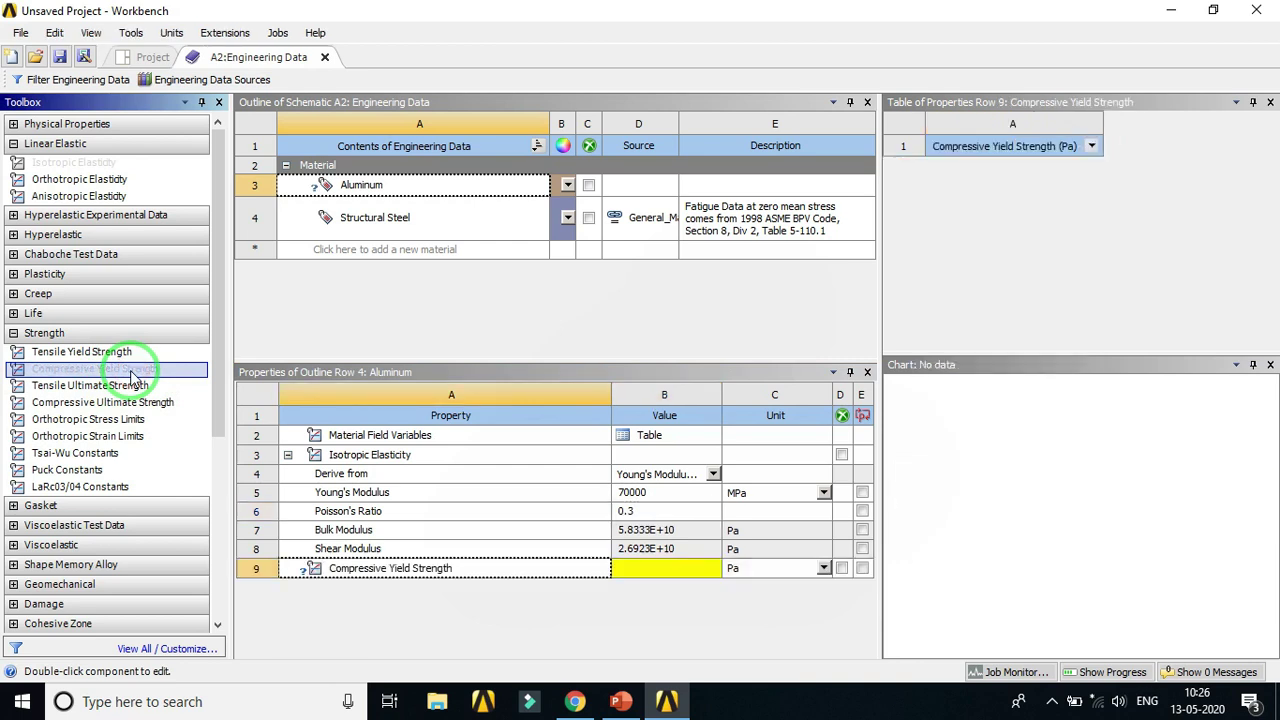
click(823, 567)
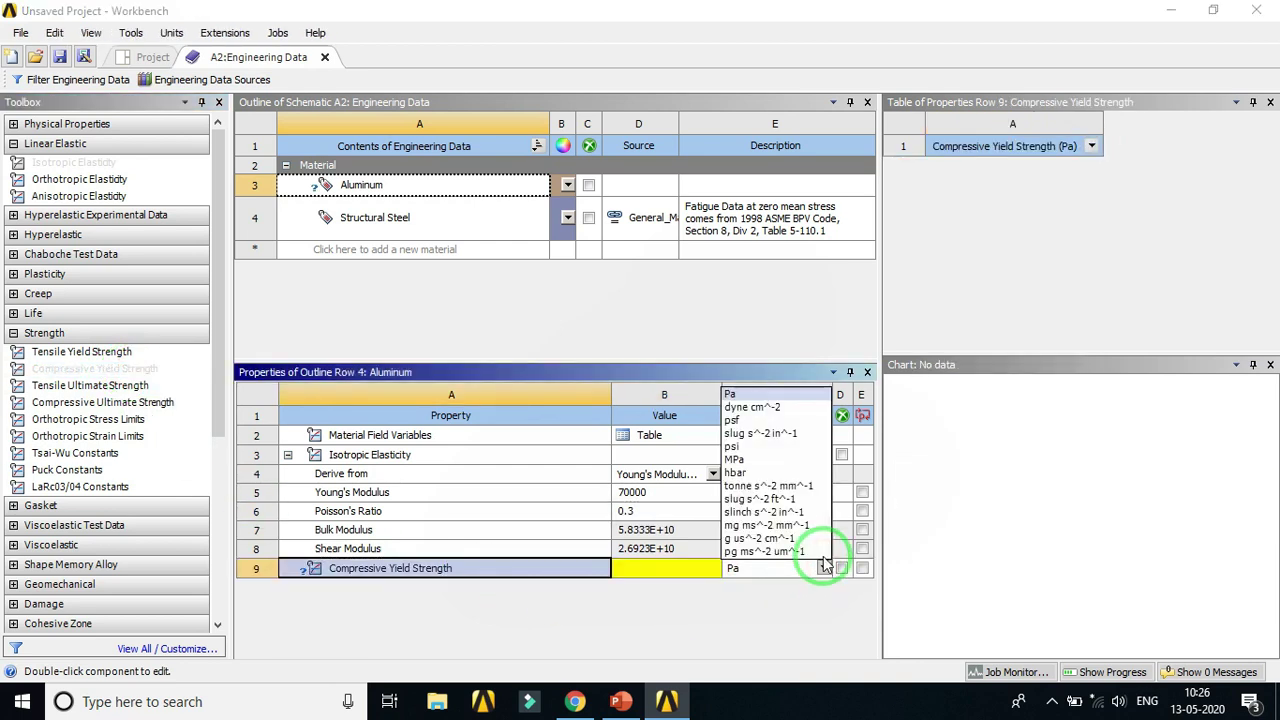
click(762, 460)
click(692, 572)
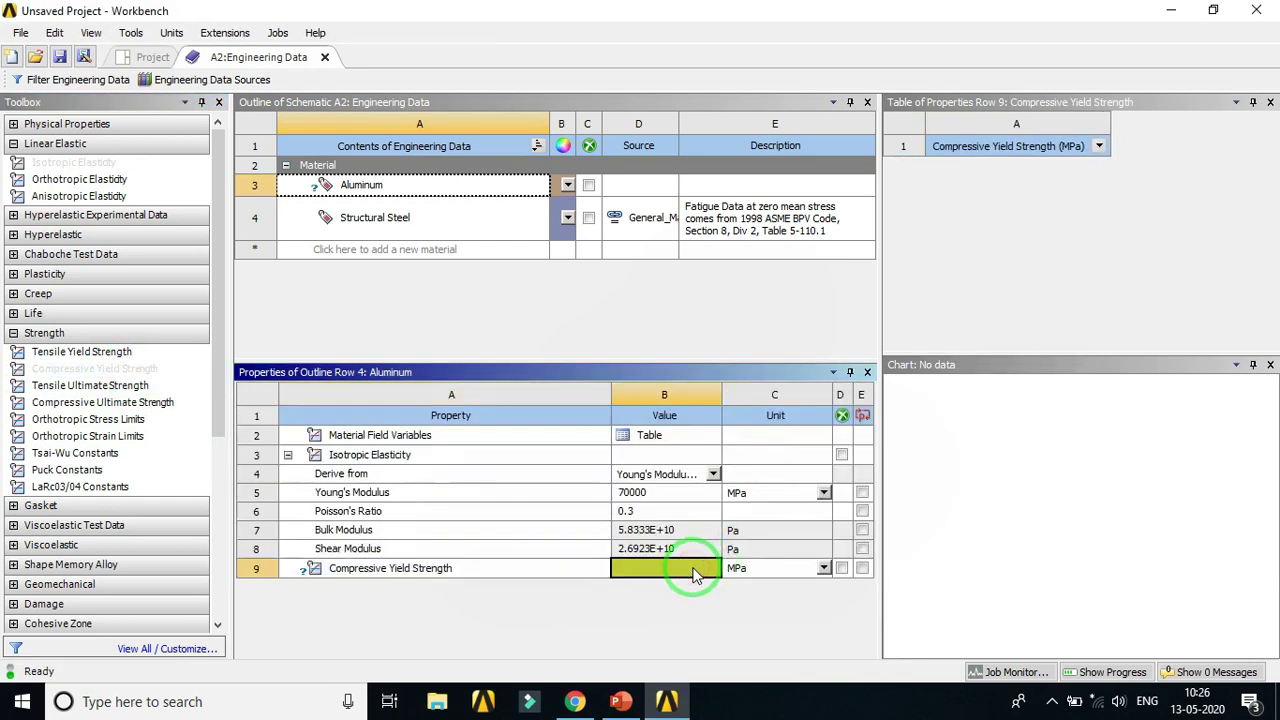
text(2)
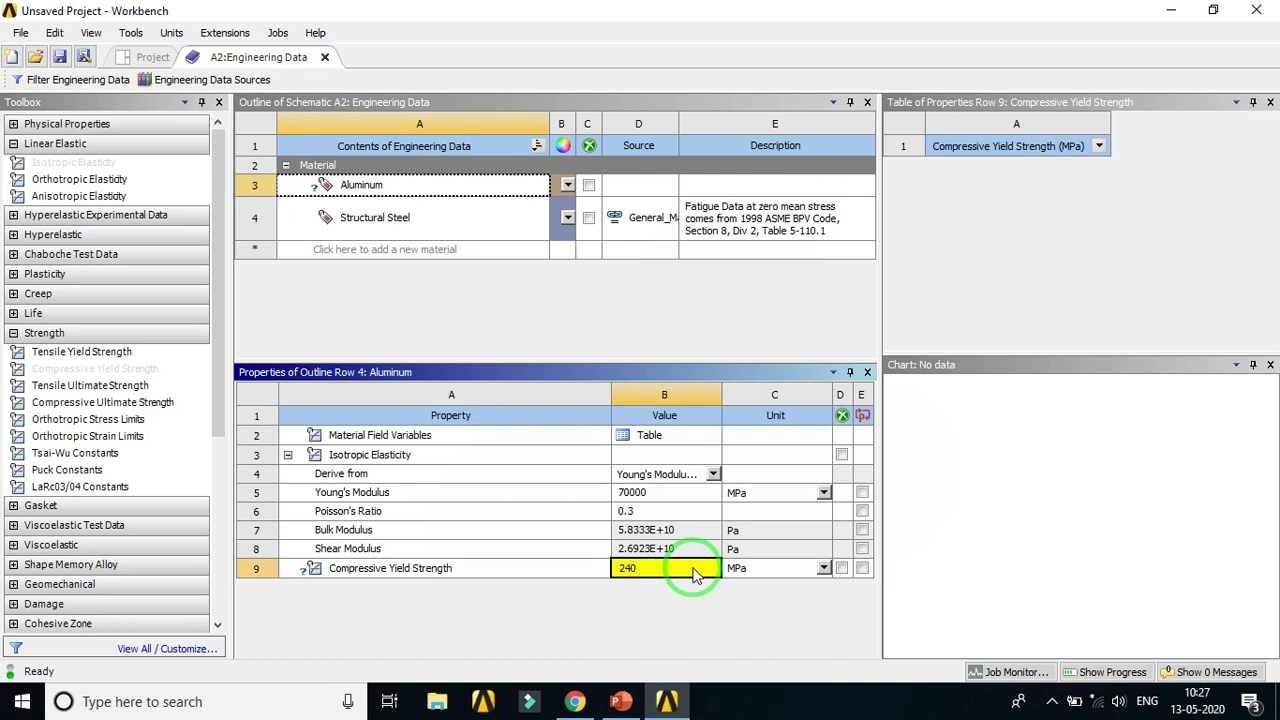
text(40)
click(668, 640)
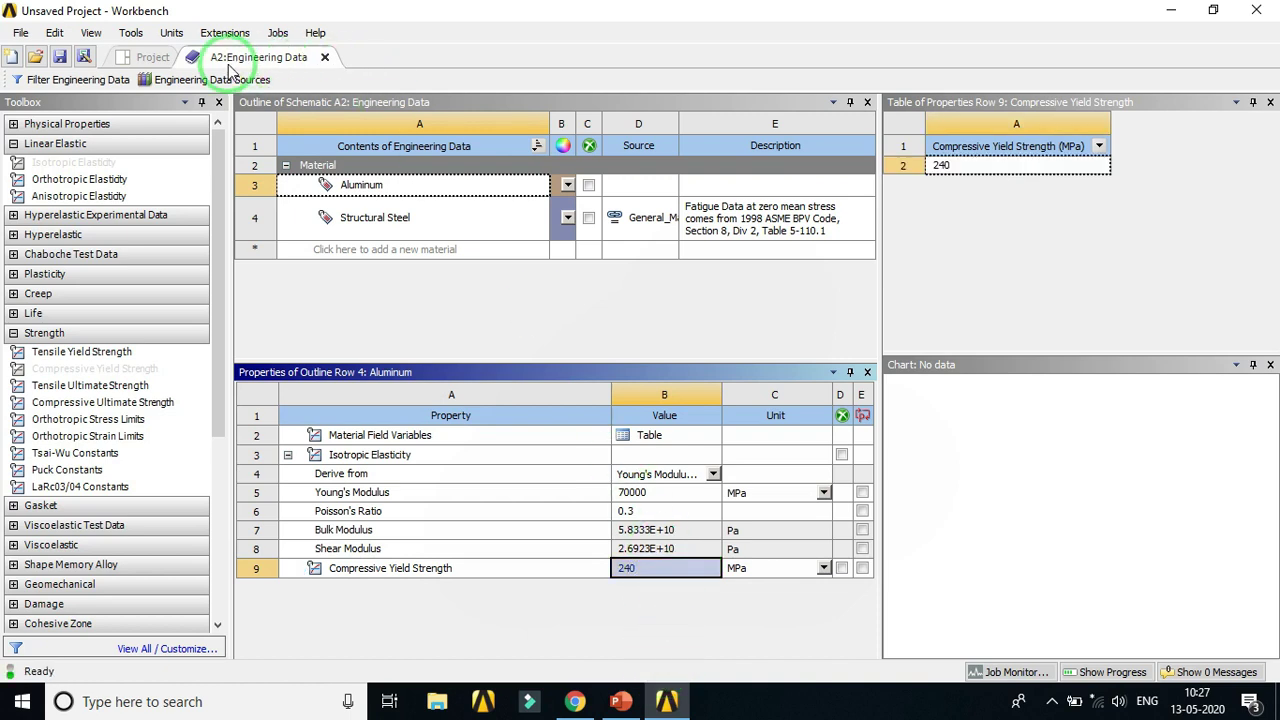
Step: Return to the project schematic and create a new DesignModeler geometry for the Static Structural system
click(151, 58)
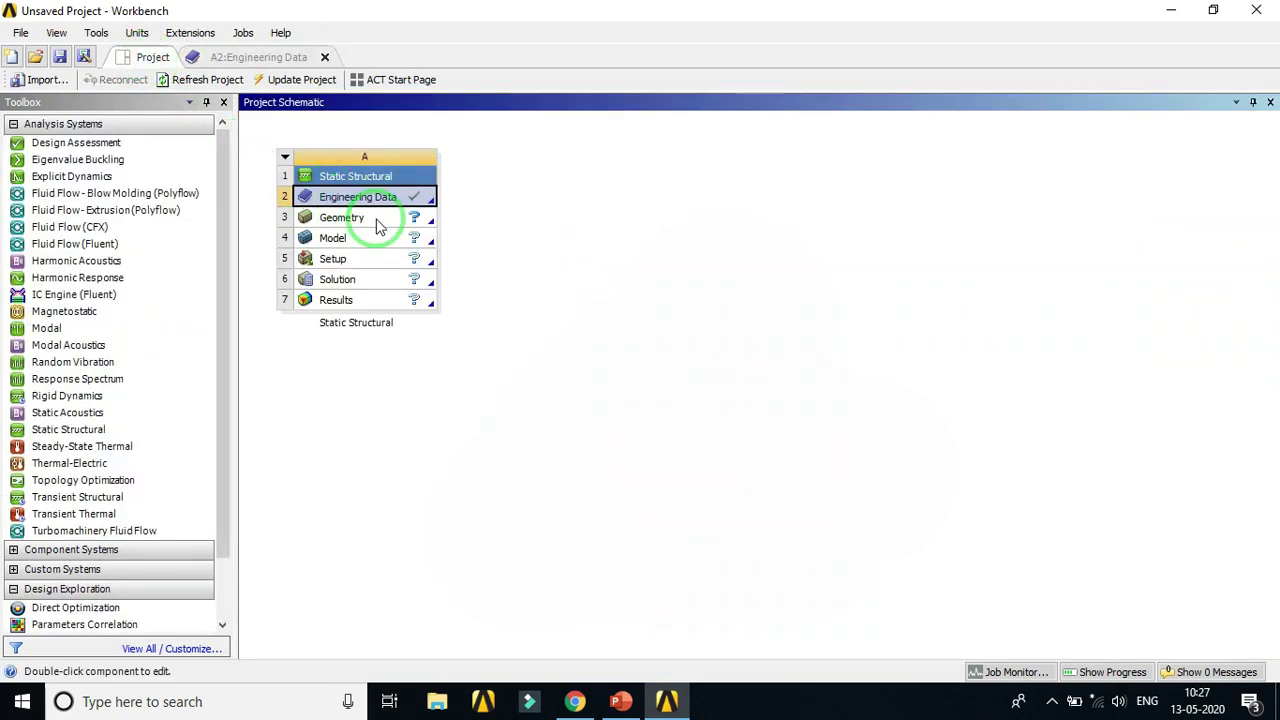
click(381, 229)
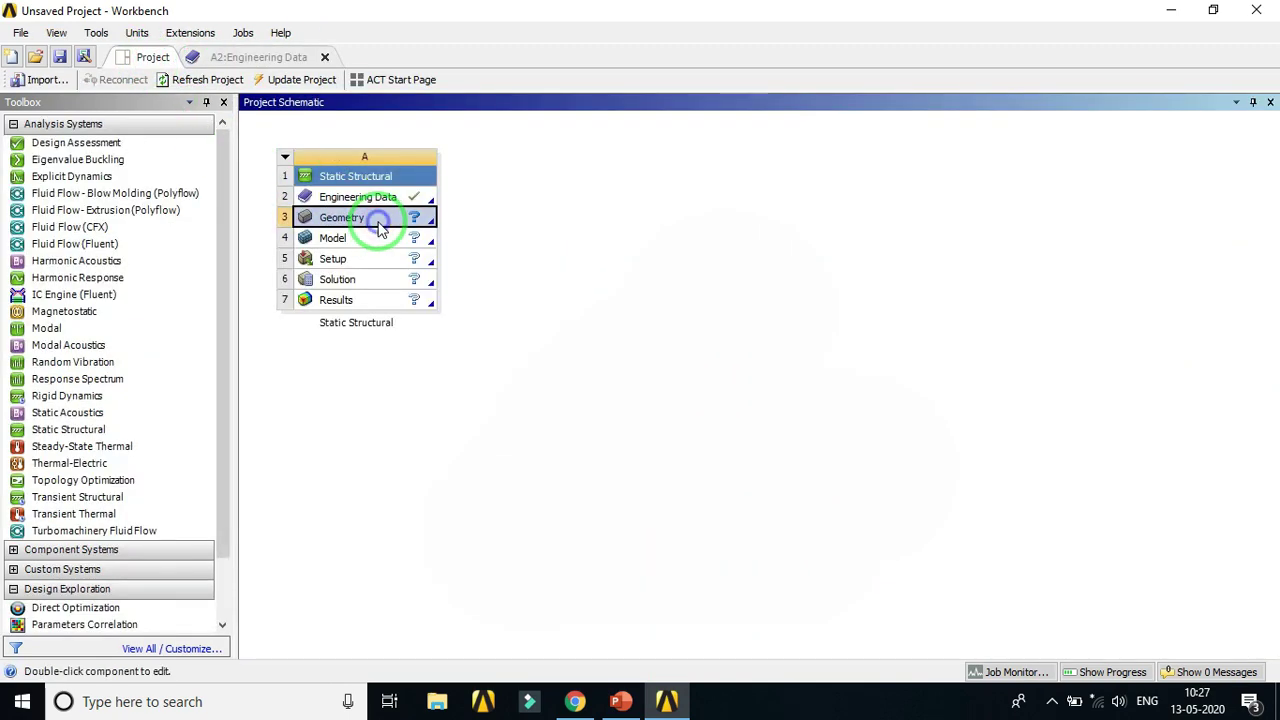
right_click(381, 229)
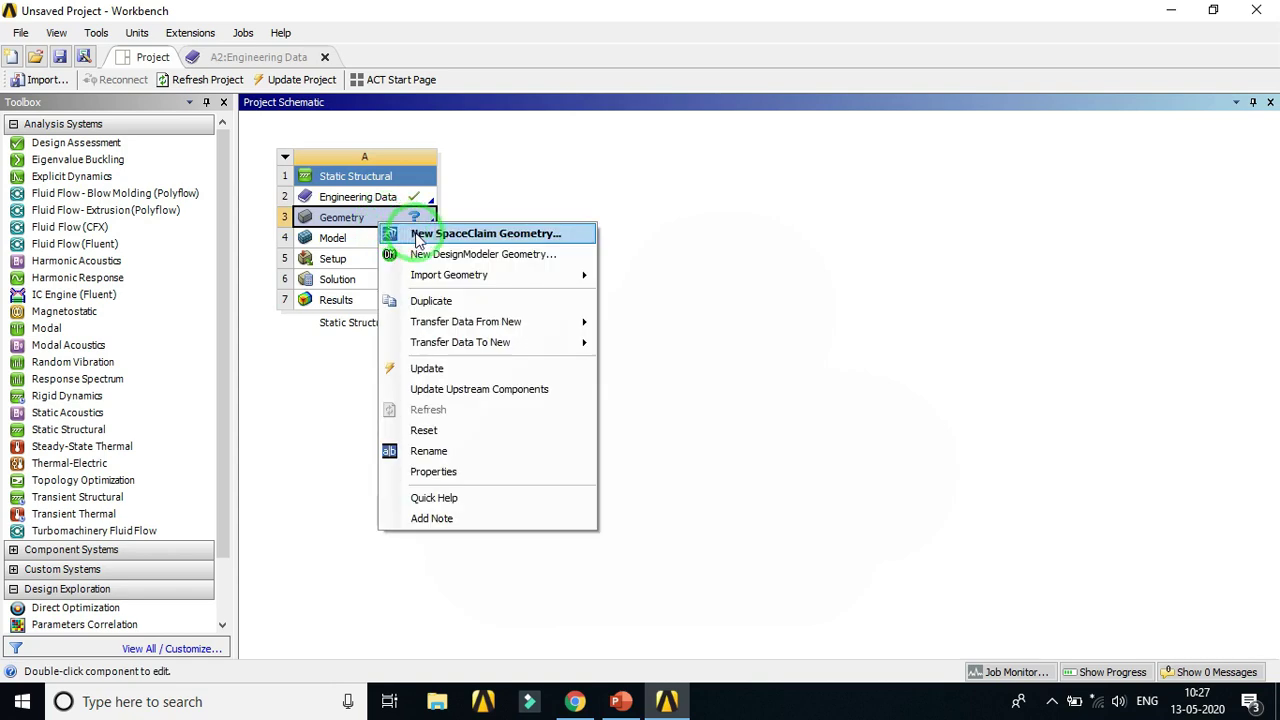
click(457, 256)
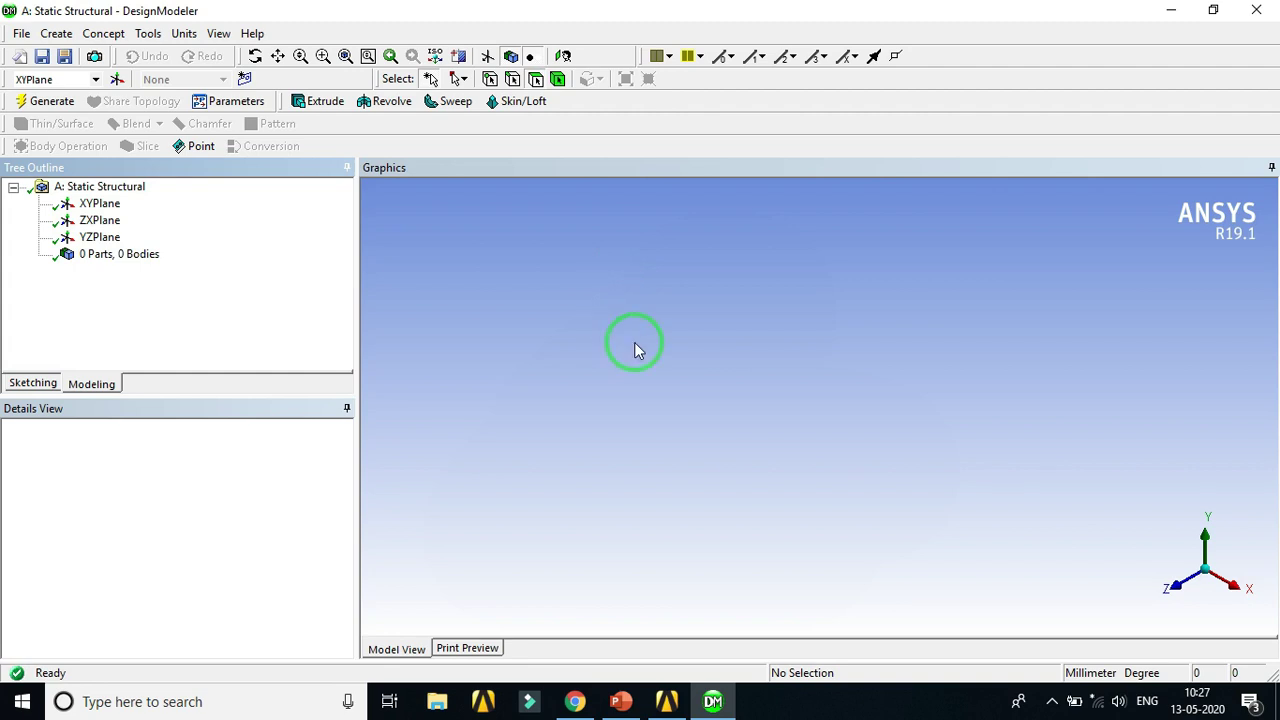
Step: Sketch a rectangle about 83 mm wide and 130 mm high around the origin on the ZXPlane, viewed face-on
click(100, 220)
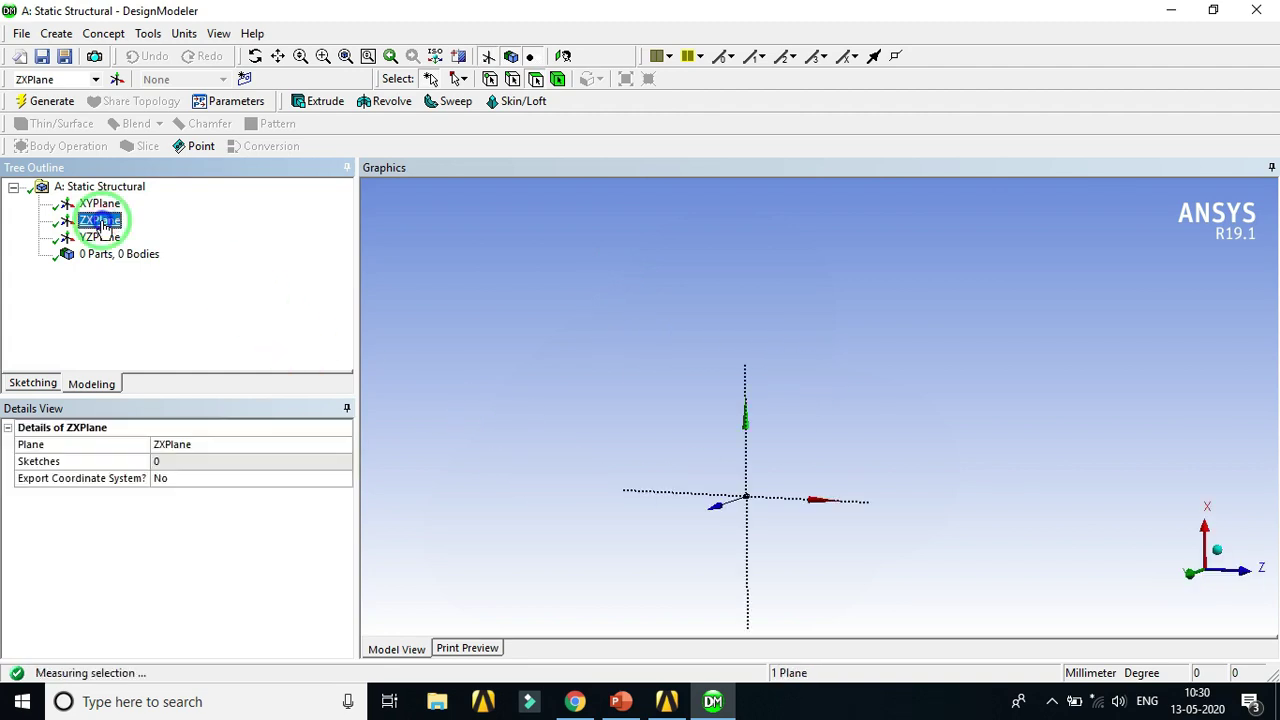
right_click(104, 226)
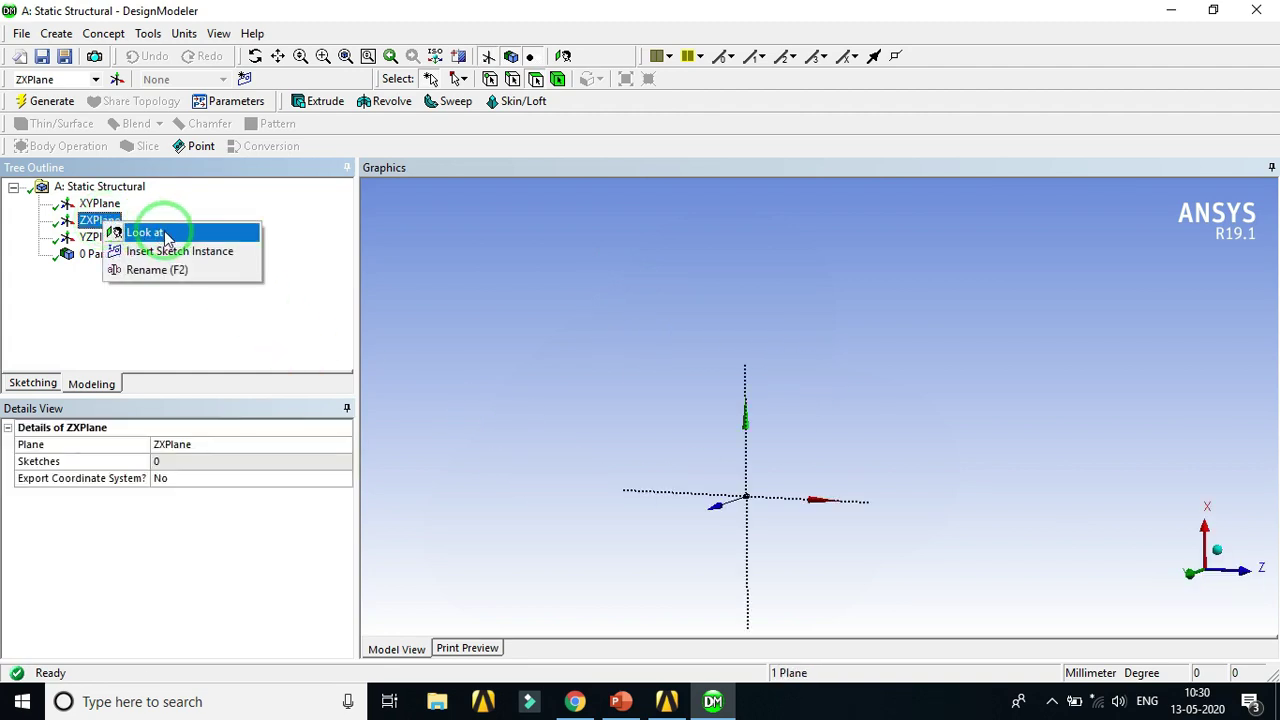
click(160, 232)
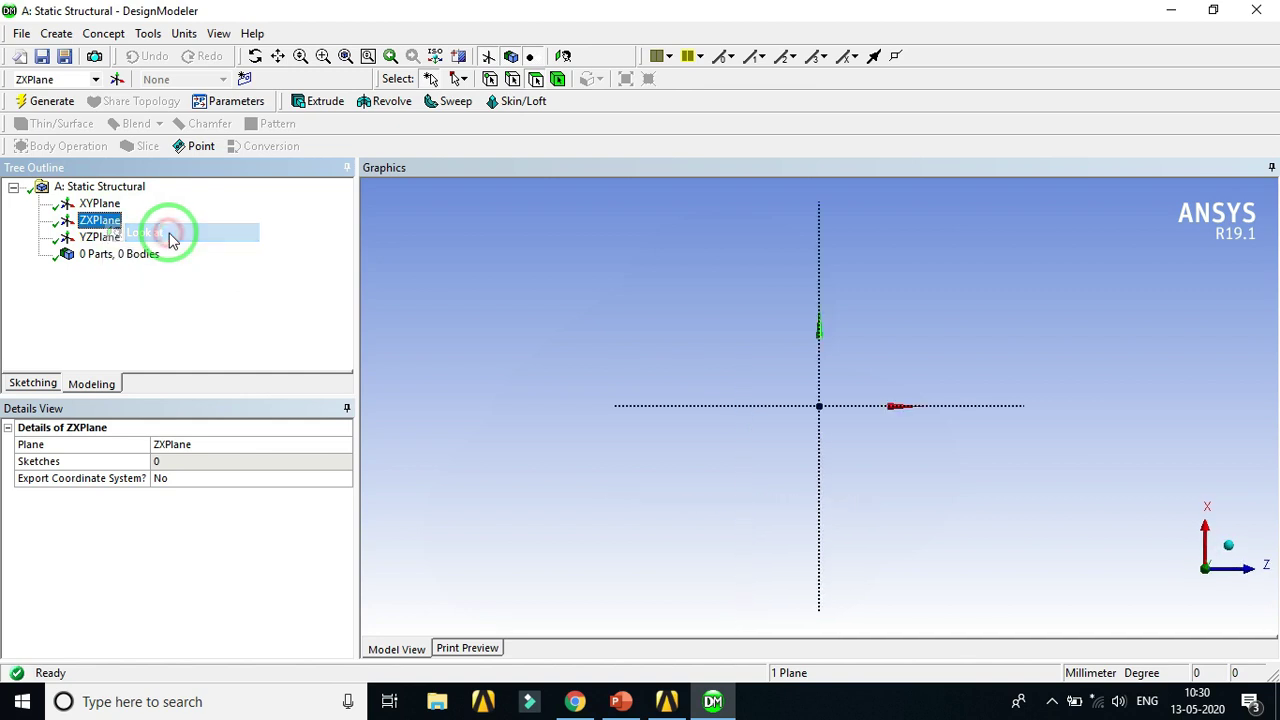
click(33, 384)
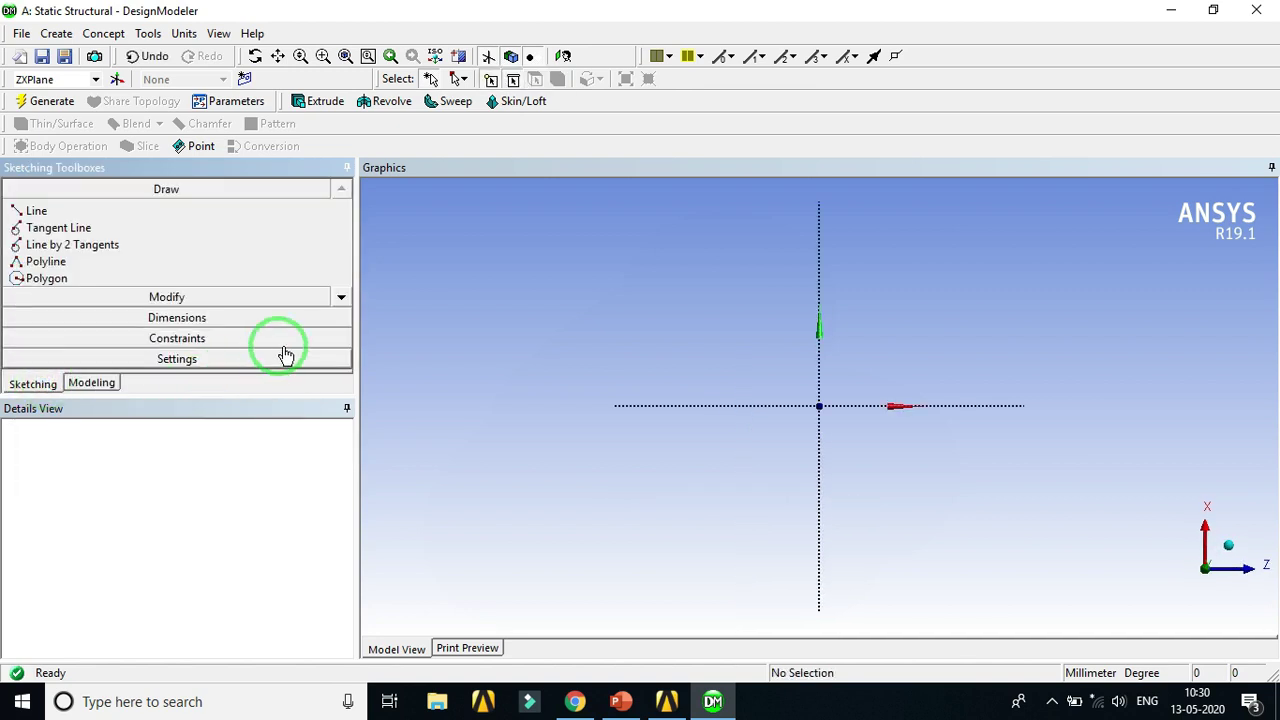
click(341, 299)
click(341, 299)
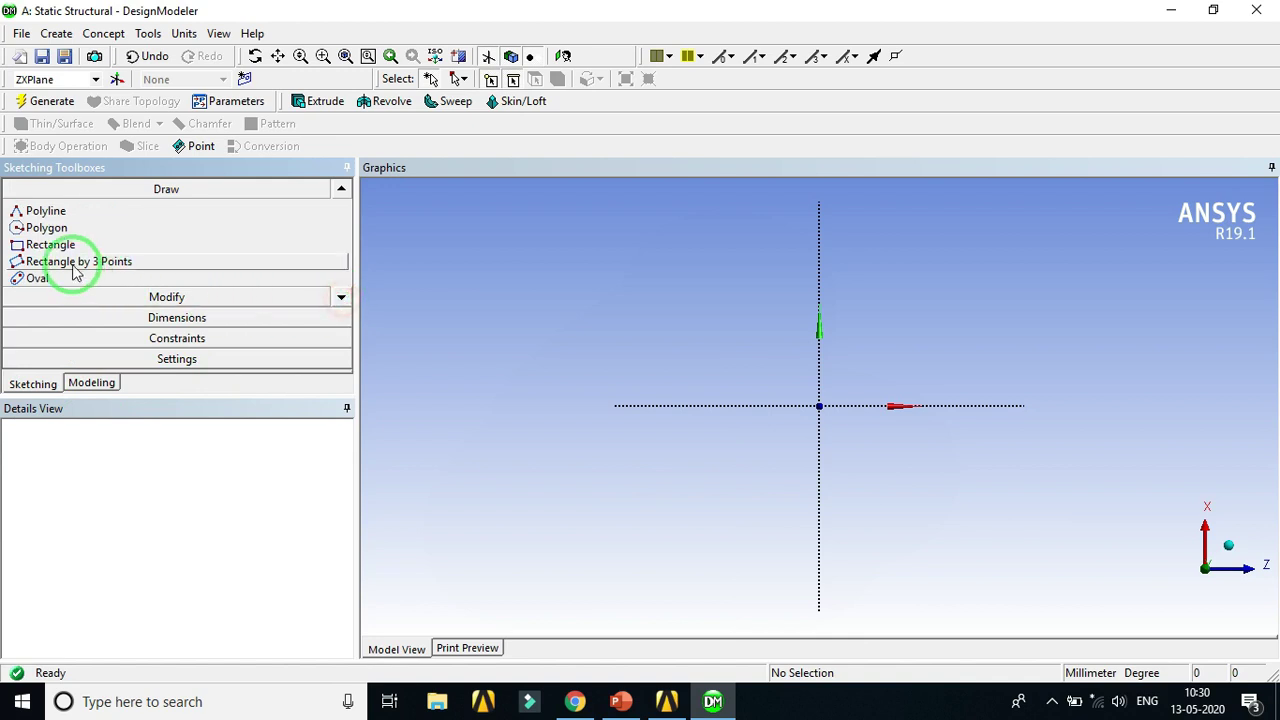
click(70, 245)
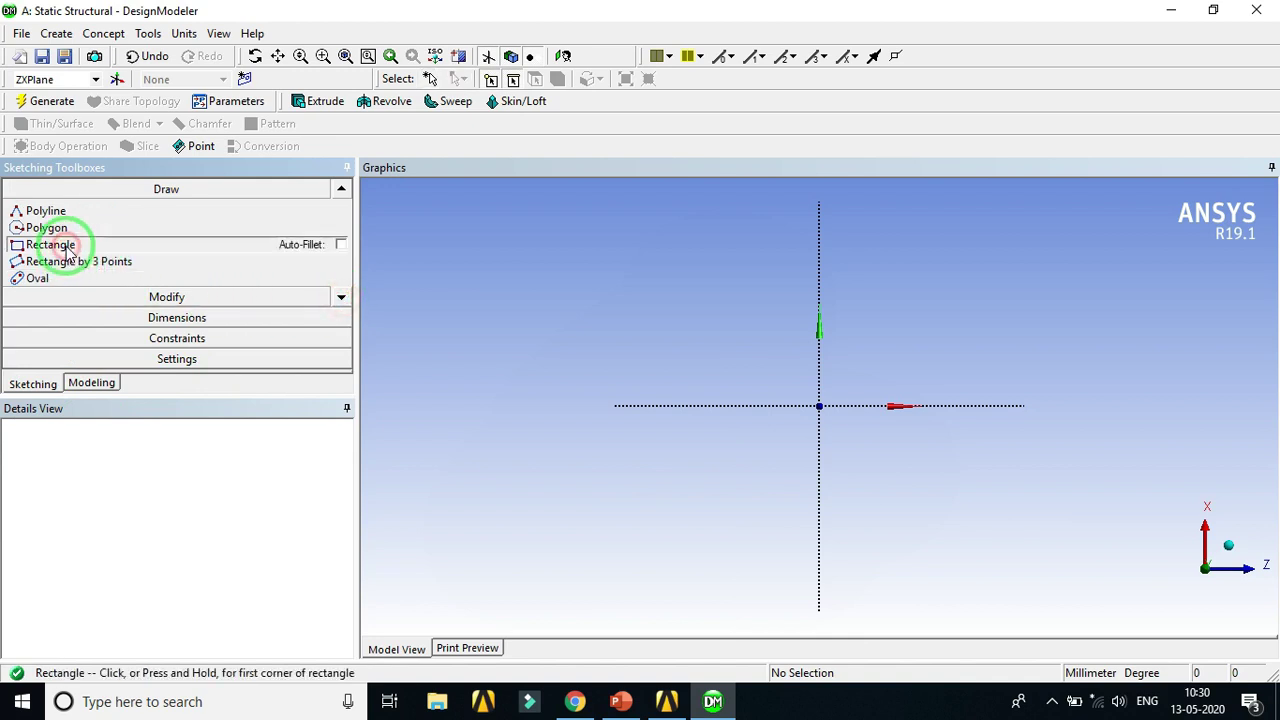
click(733, 283)
click(903, 548)
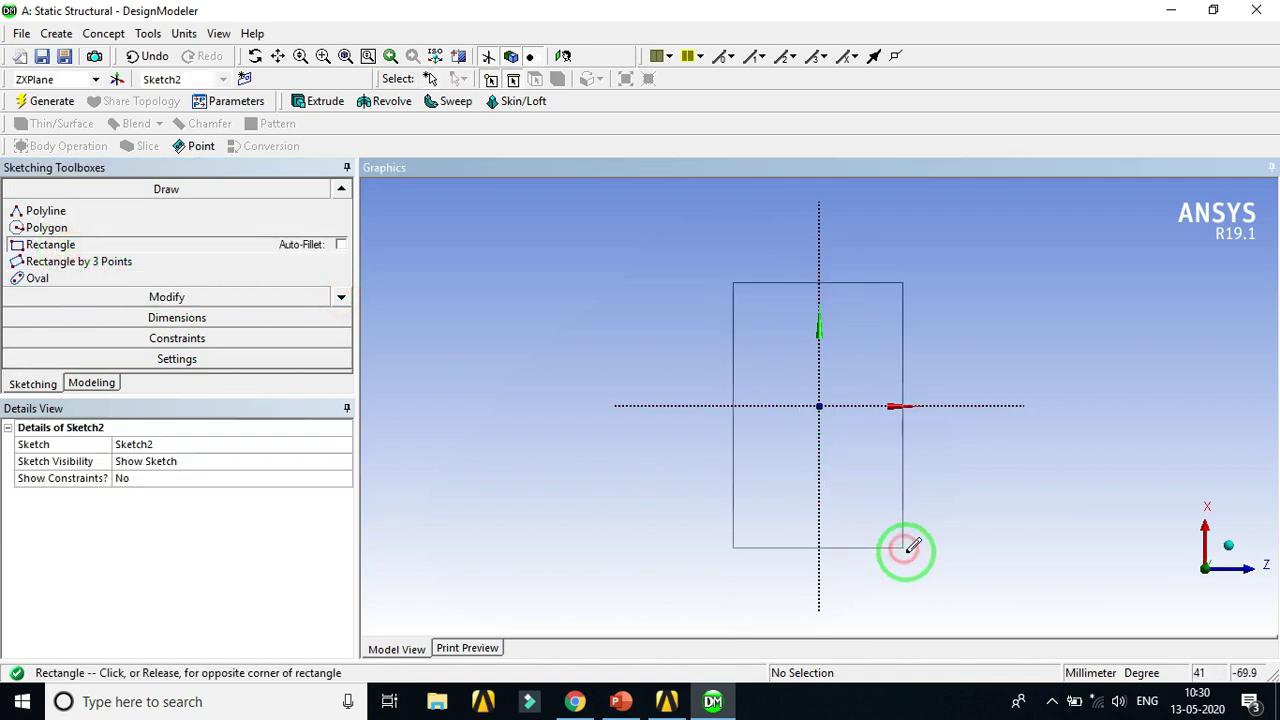
Step: Add general dimensions to the rectangle's left vertical edge and lower horizontal edge
click(177, 317)
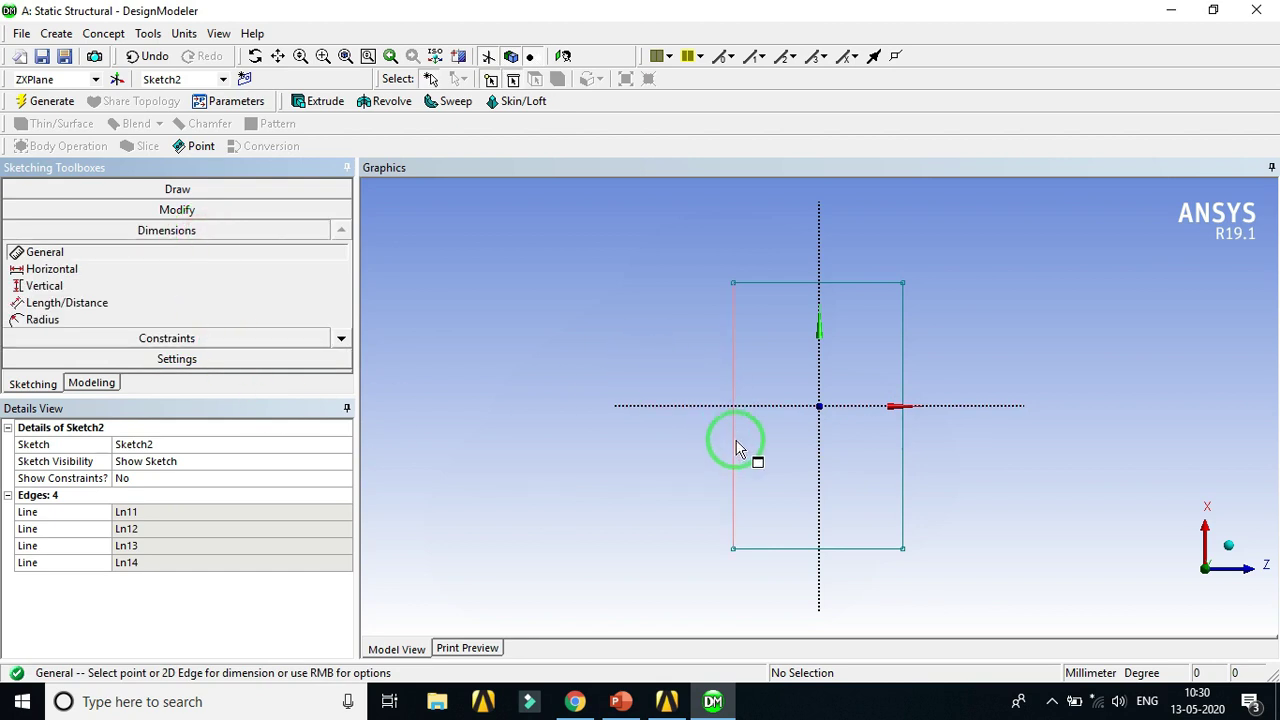
click(733, 521)
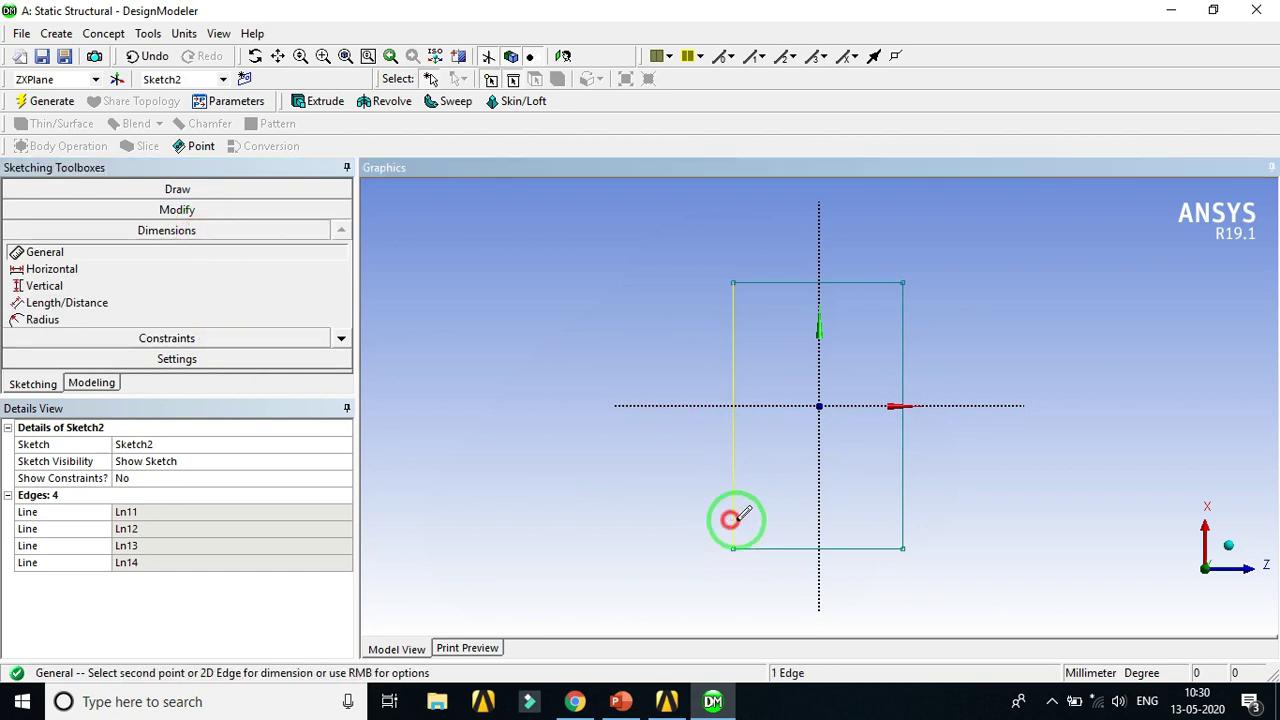
click(652, 468)
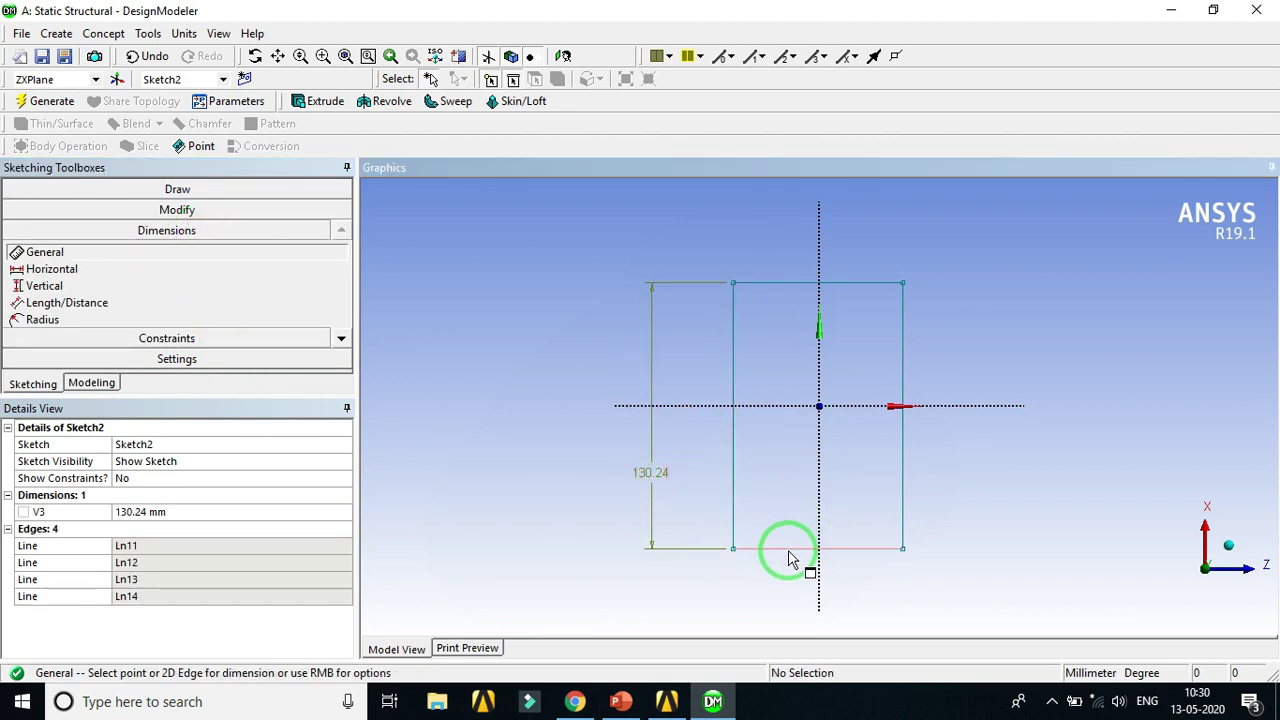
click(788, 548)
click(795, 581)
Step: Set the rectangle's horizontal dimension to 210 mm
click(171, 513)
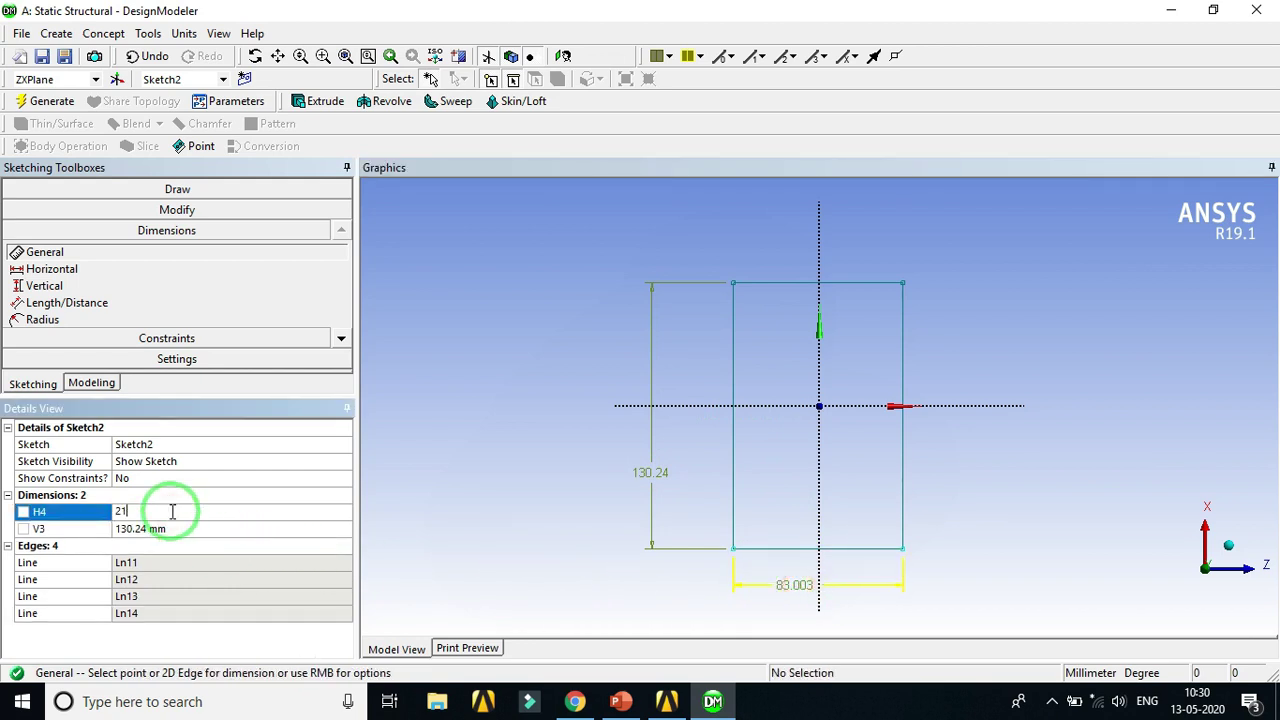
text(210)
key(Return)
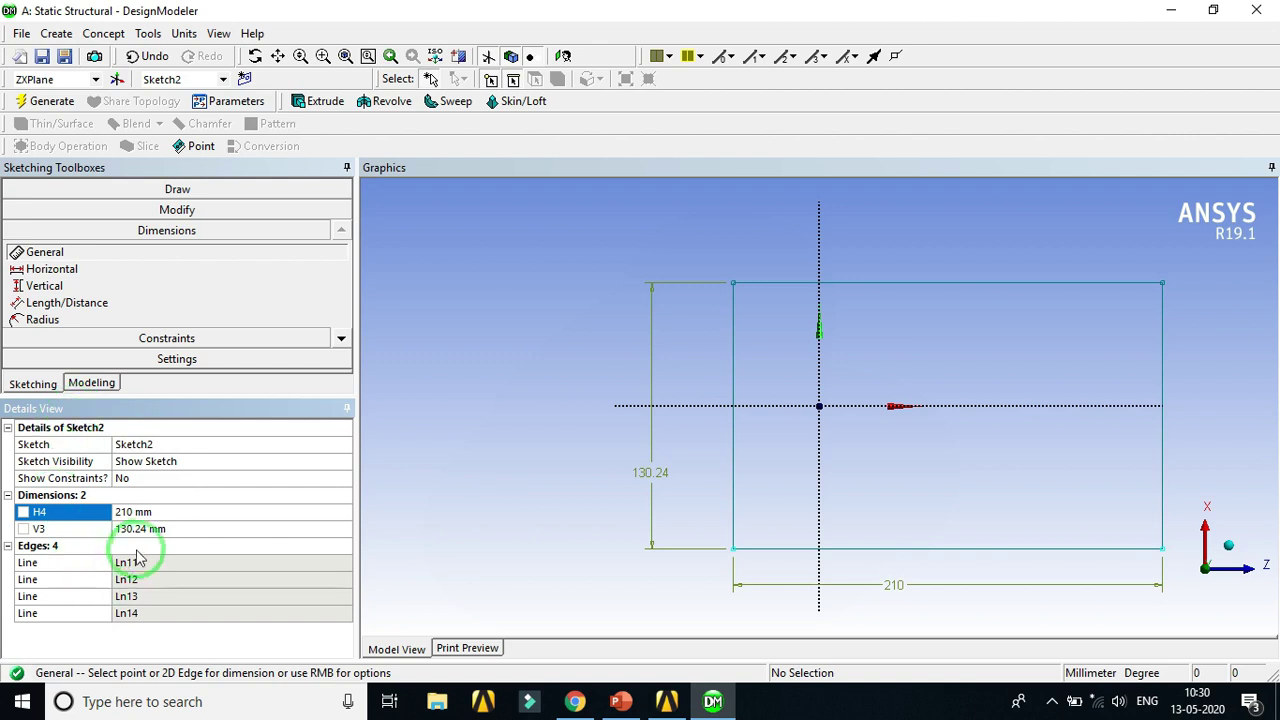
Step: Set the rectangle's vertical dimension to 280 mm
click(155, 530)
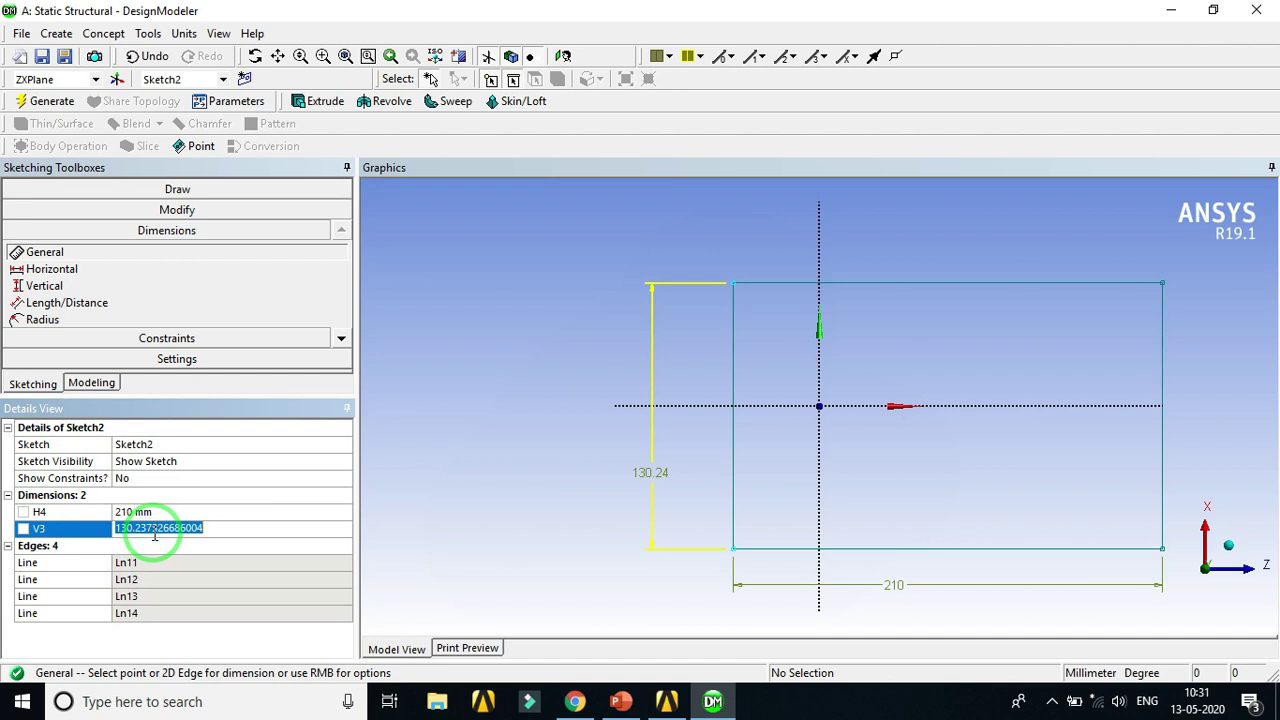
key(Return)
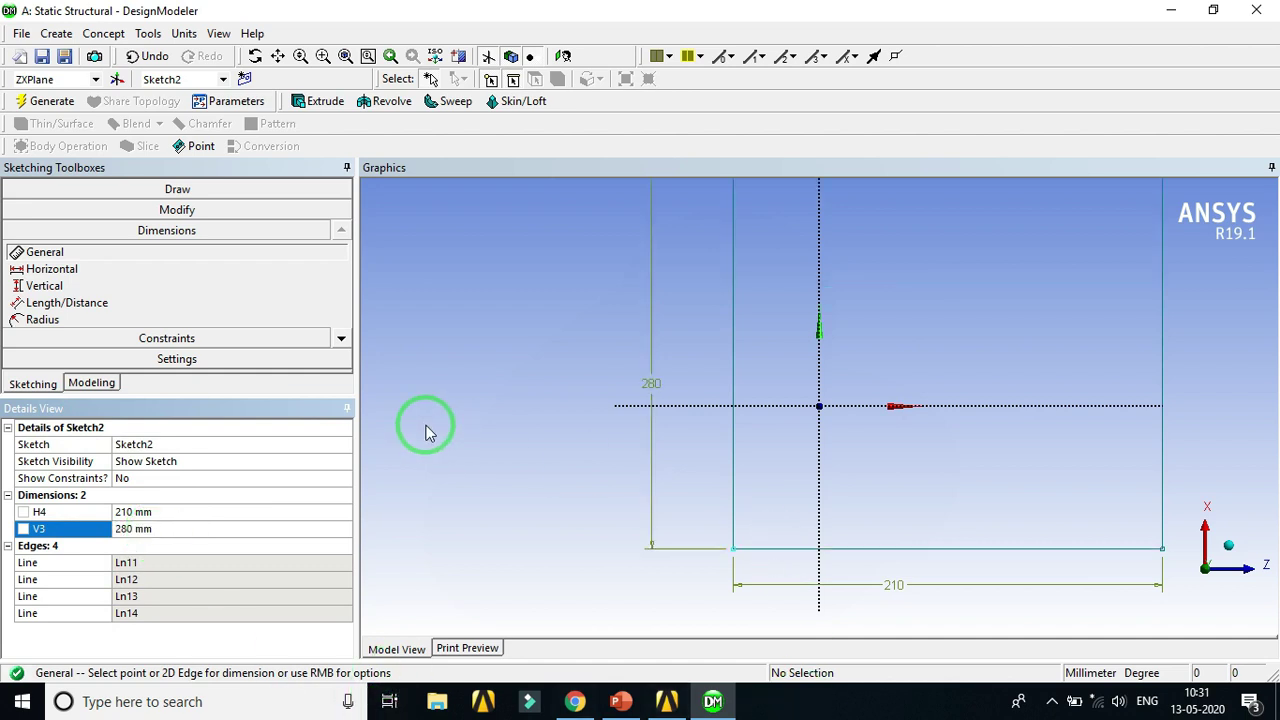
scroll(422, 445, down, 3)
scroll(422, 445, down, 1)
ctrl+middle_drag(1071, 434, 946, 484)
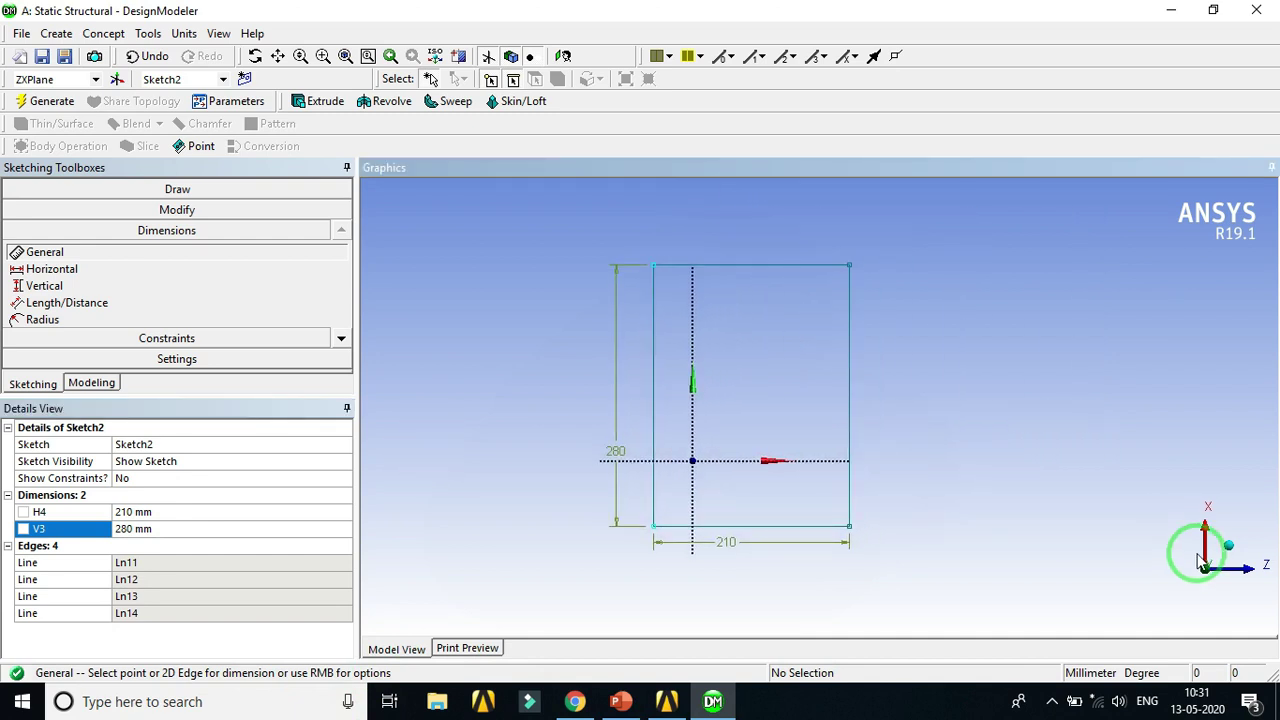
Step: Extrude the rectangle sketch to a depth of 2200 mm as added material and generate the solid body
click(1228, 545)
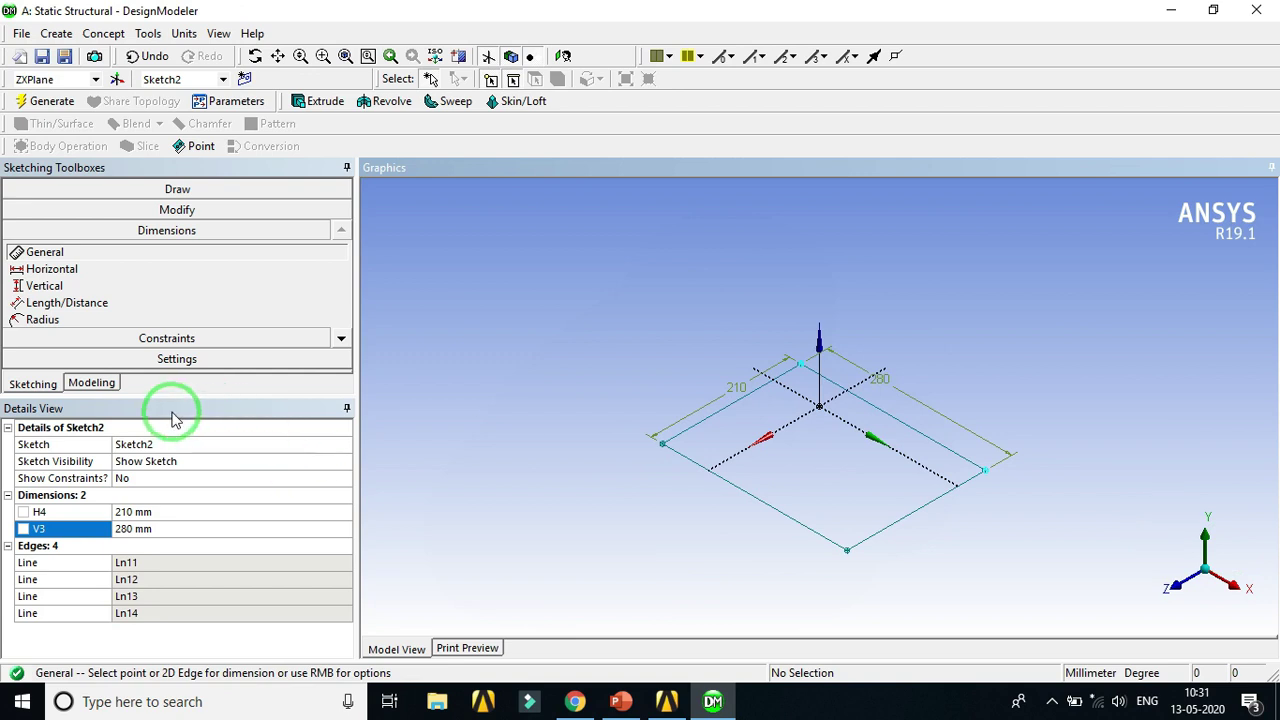
click(92, 384)
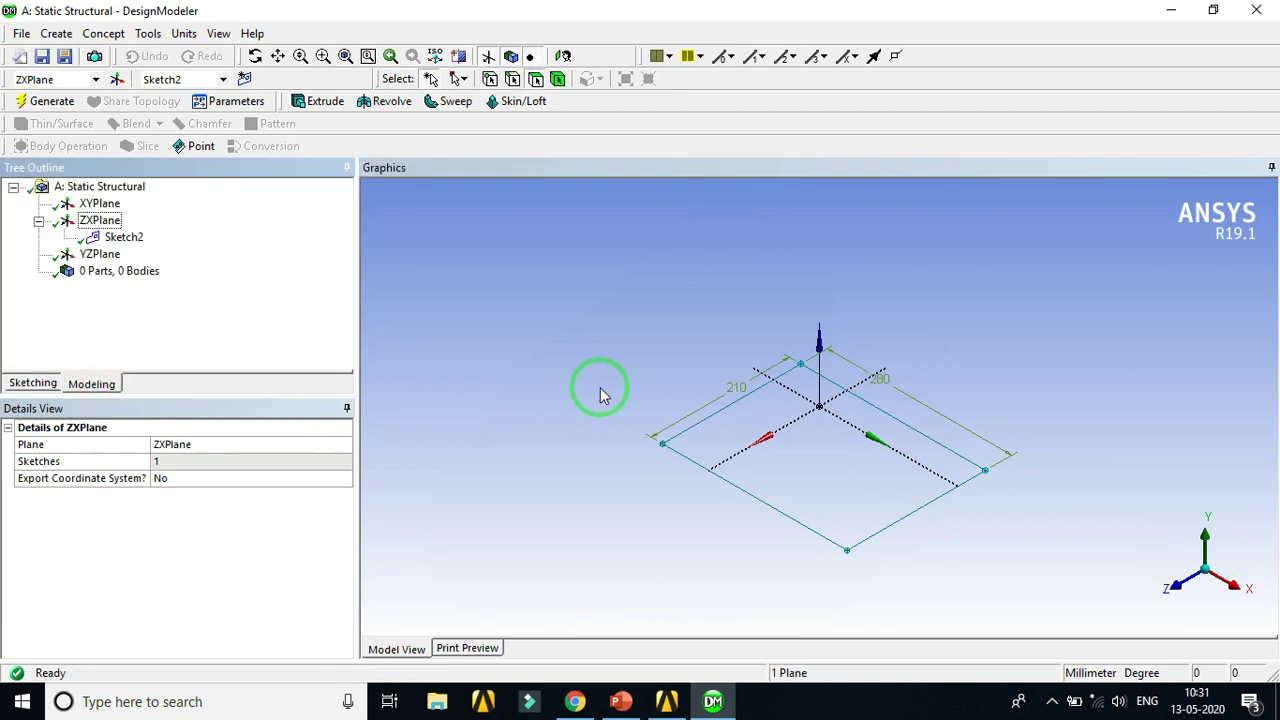
click(322, 106)
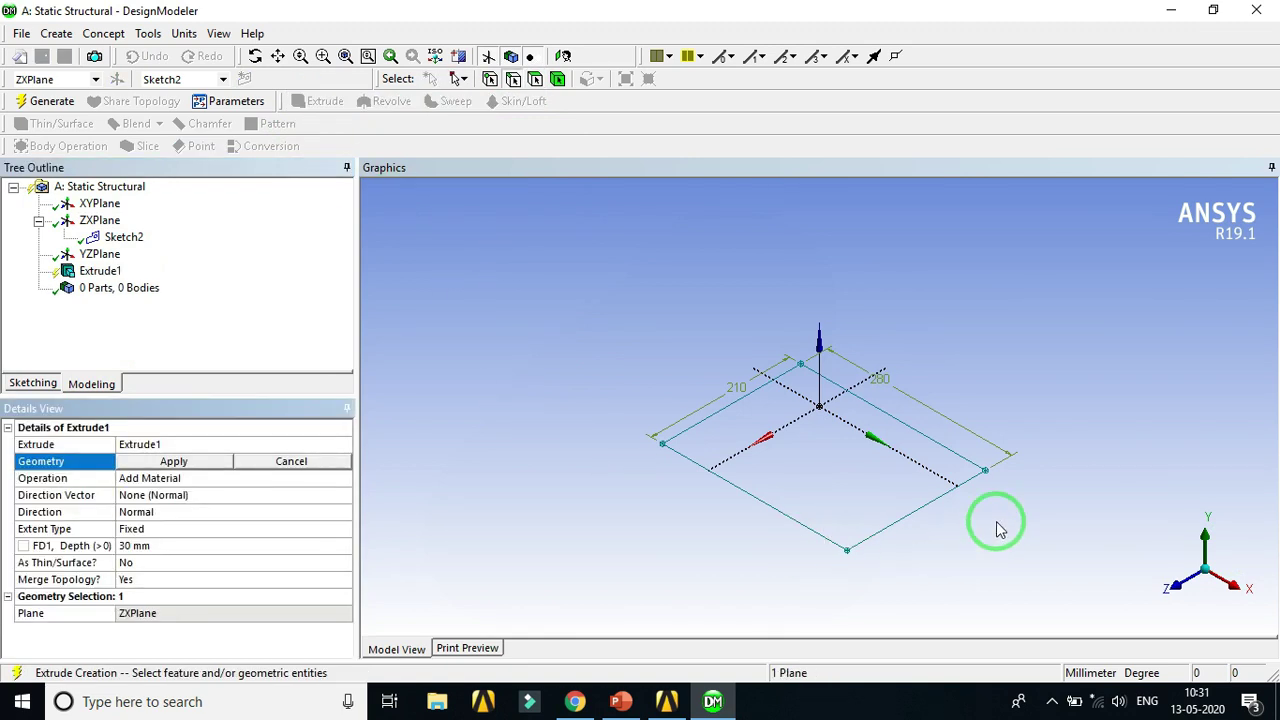
click(767, 508)
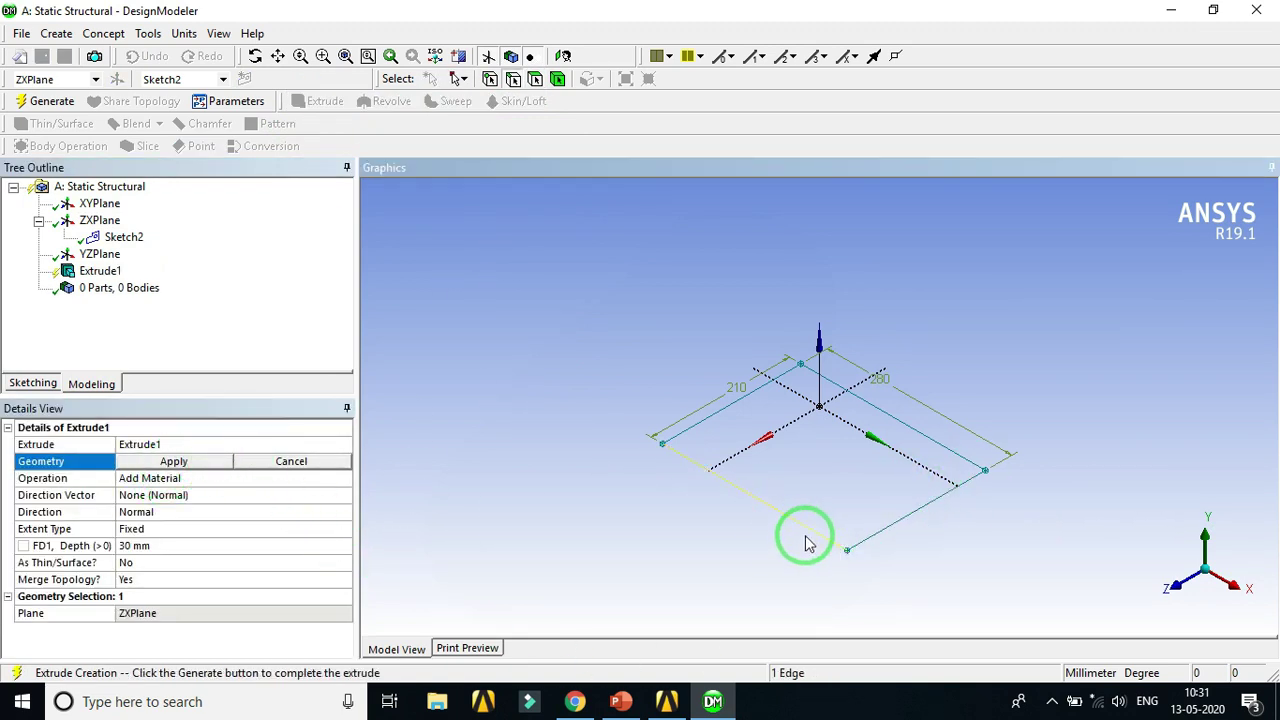
click(215, 462)
click(158, 546)
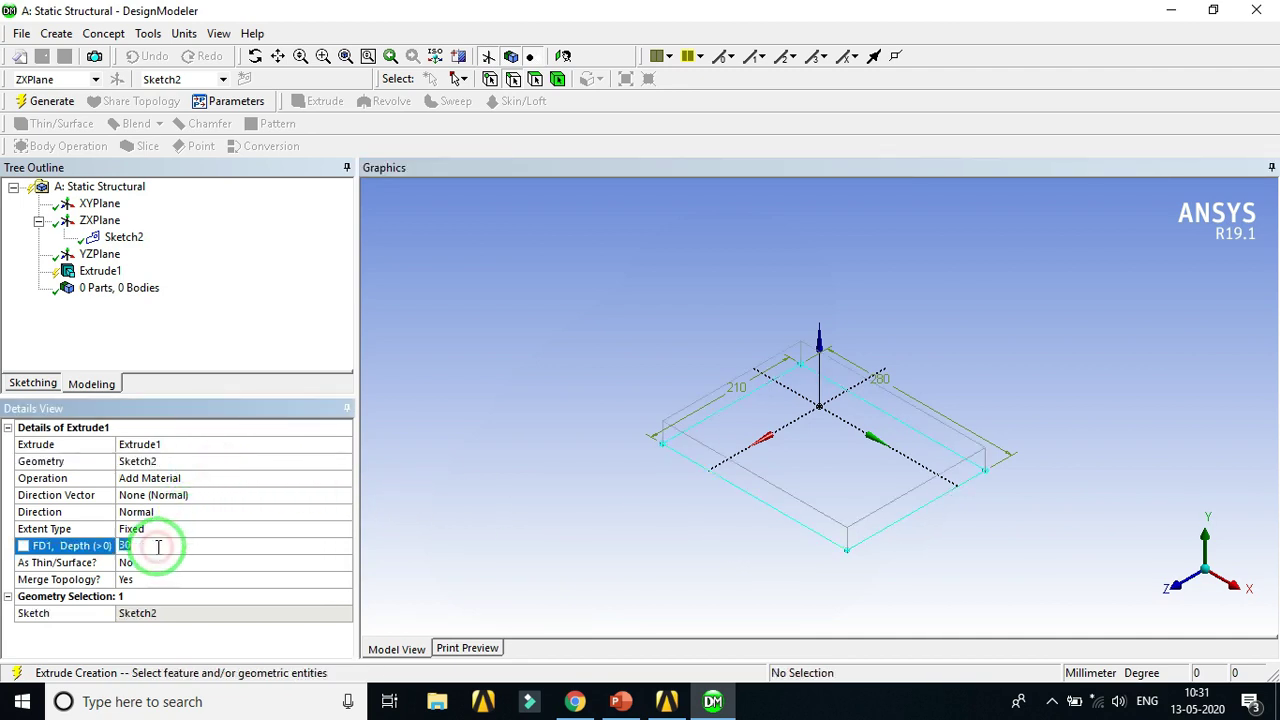
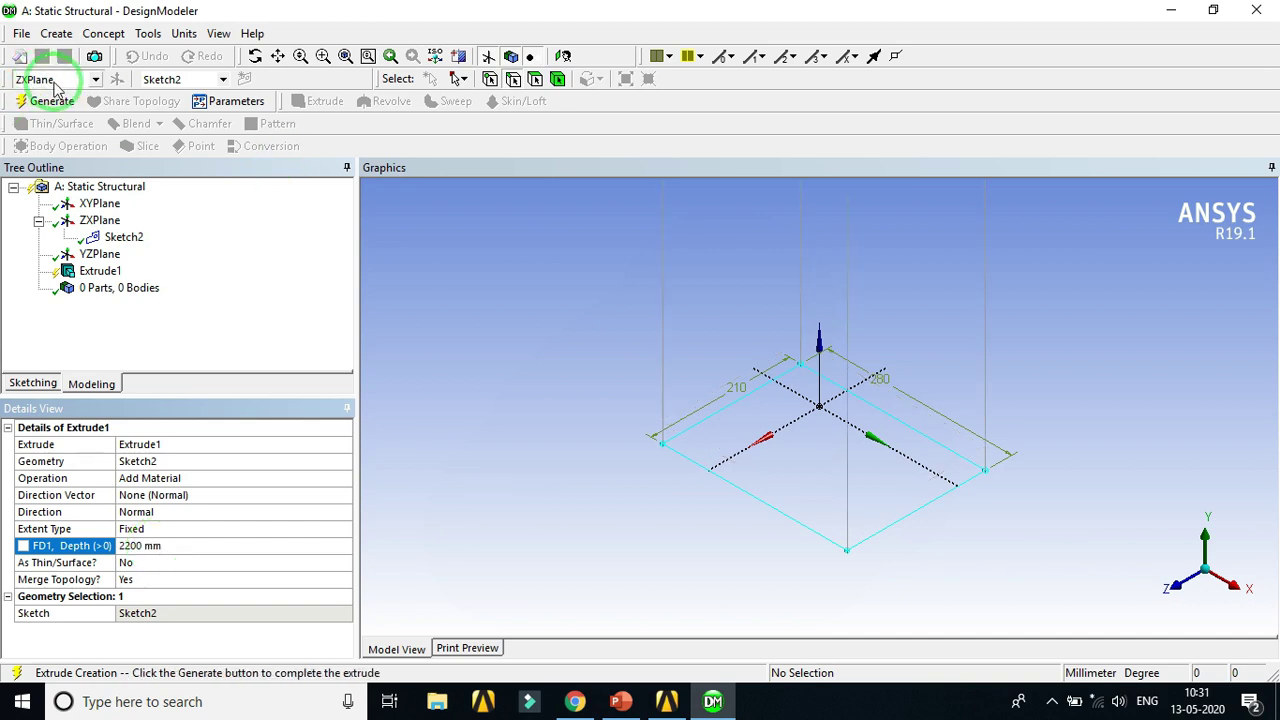
click(55, 101)
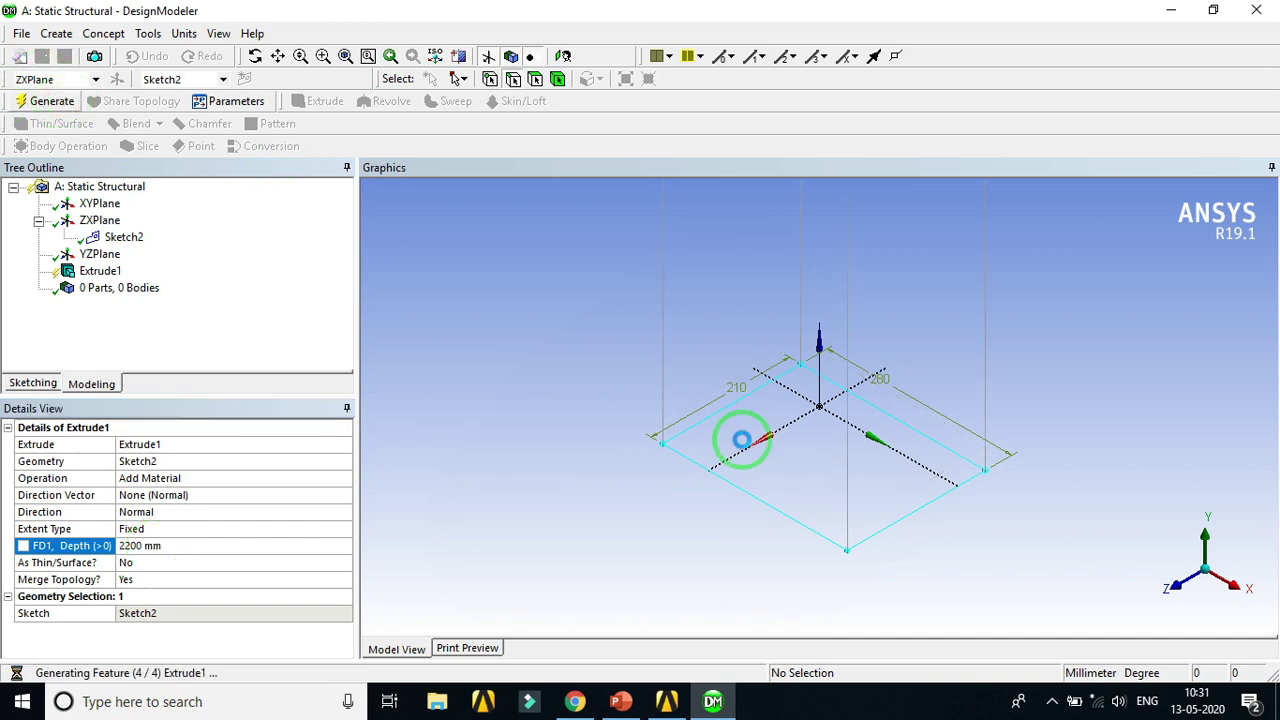
middle_drag(937, 449, 997, 449)
scroll(957, 403, up, 3)
scroll(957, 403, down, 3)
mouse_move(960, 400)
middle_down()
mouse_move(931, 380)
mouse_move(952, 393)
middle_up()
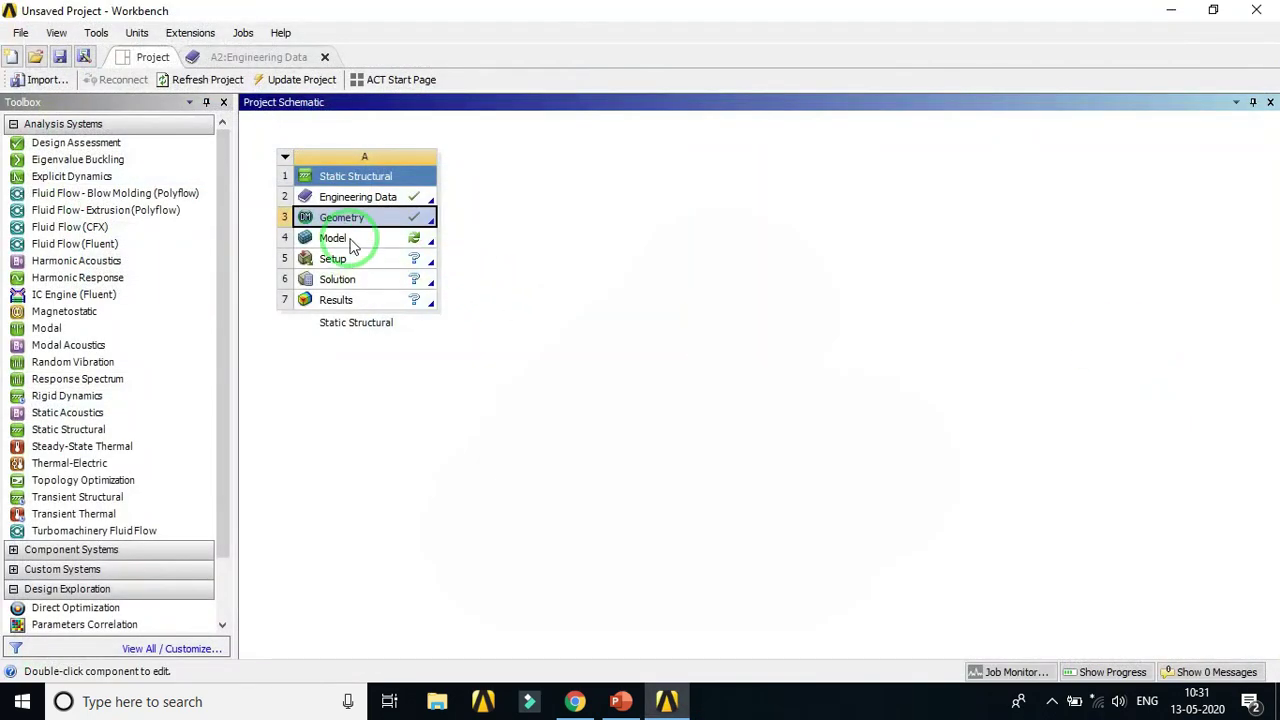
Step: Open the Static Structural system's Model in Mechanical and assign the Aluminum material to the solid body
double_click(357, 244)
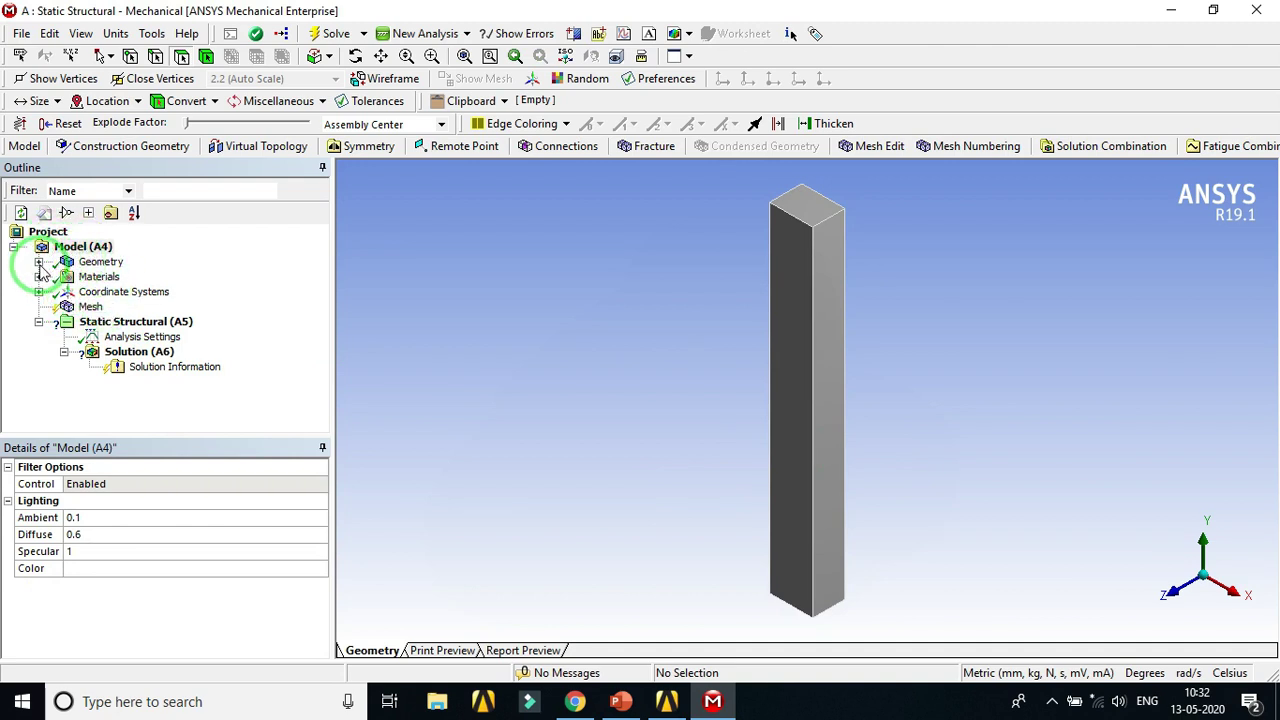
click(92, 262)
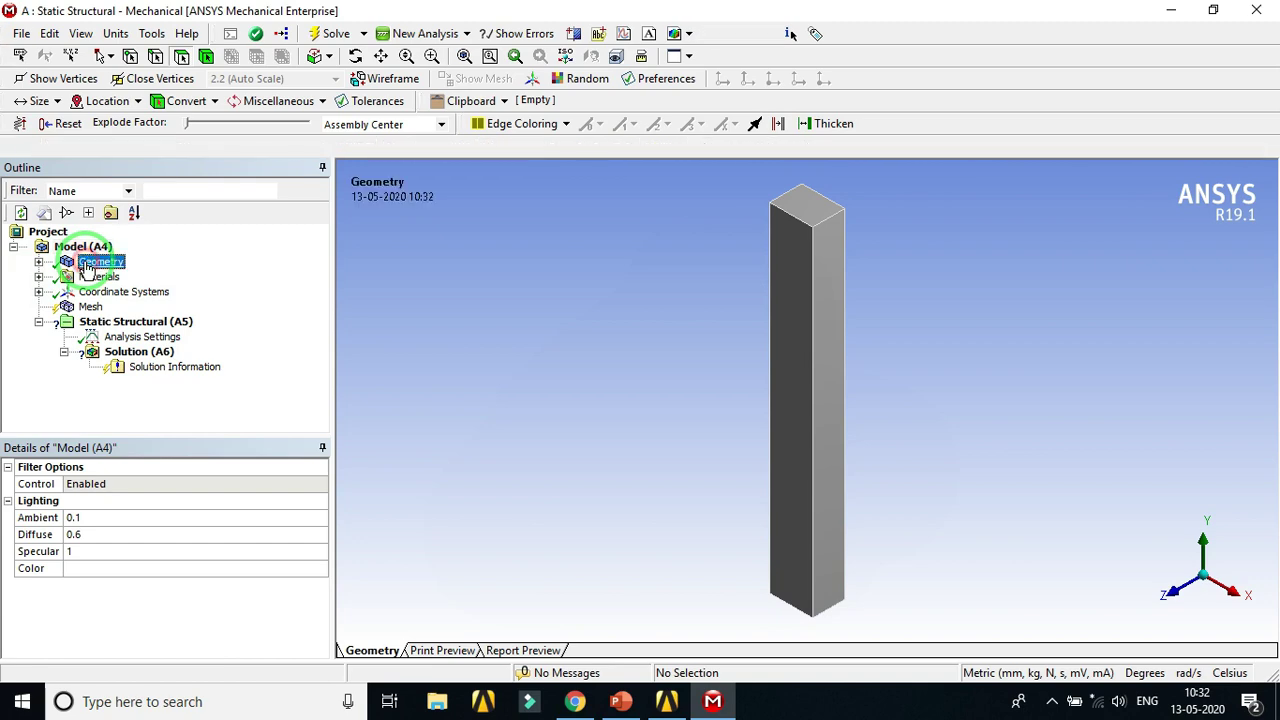
click(39, 262)
click(112, 277)
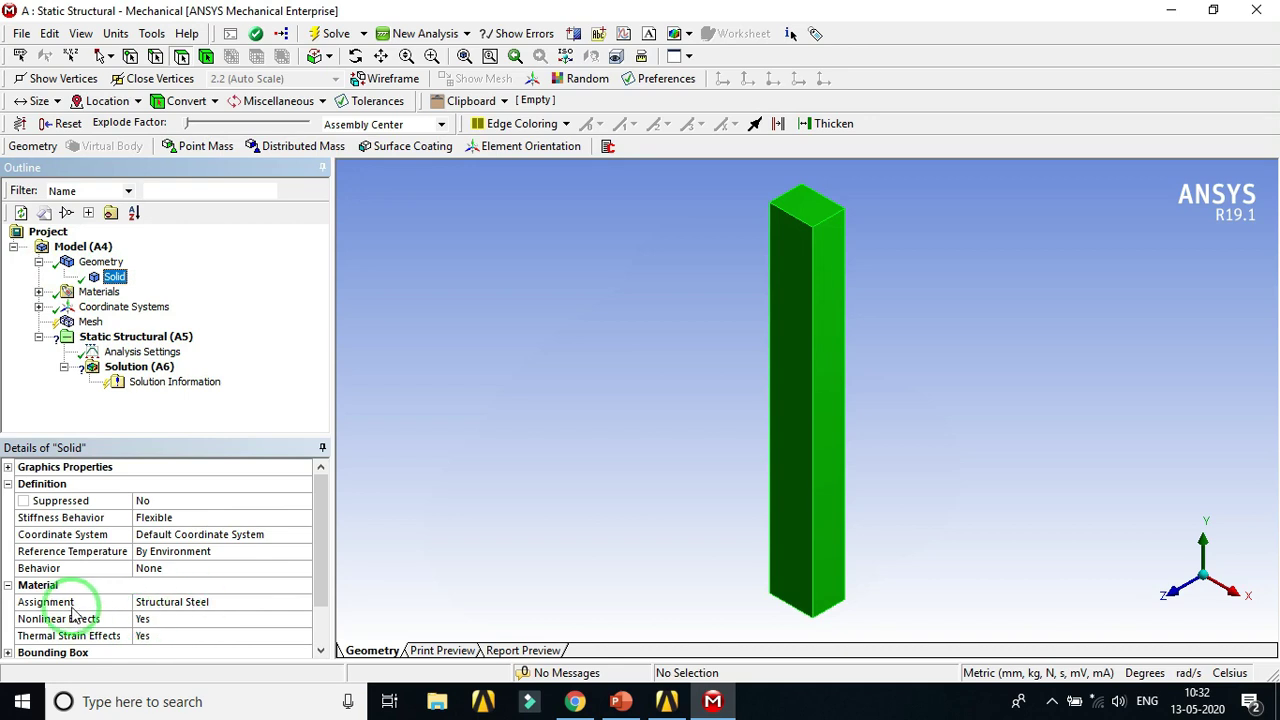
click(188, 603)
click(304, 603)
click(378, 583)
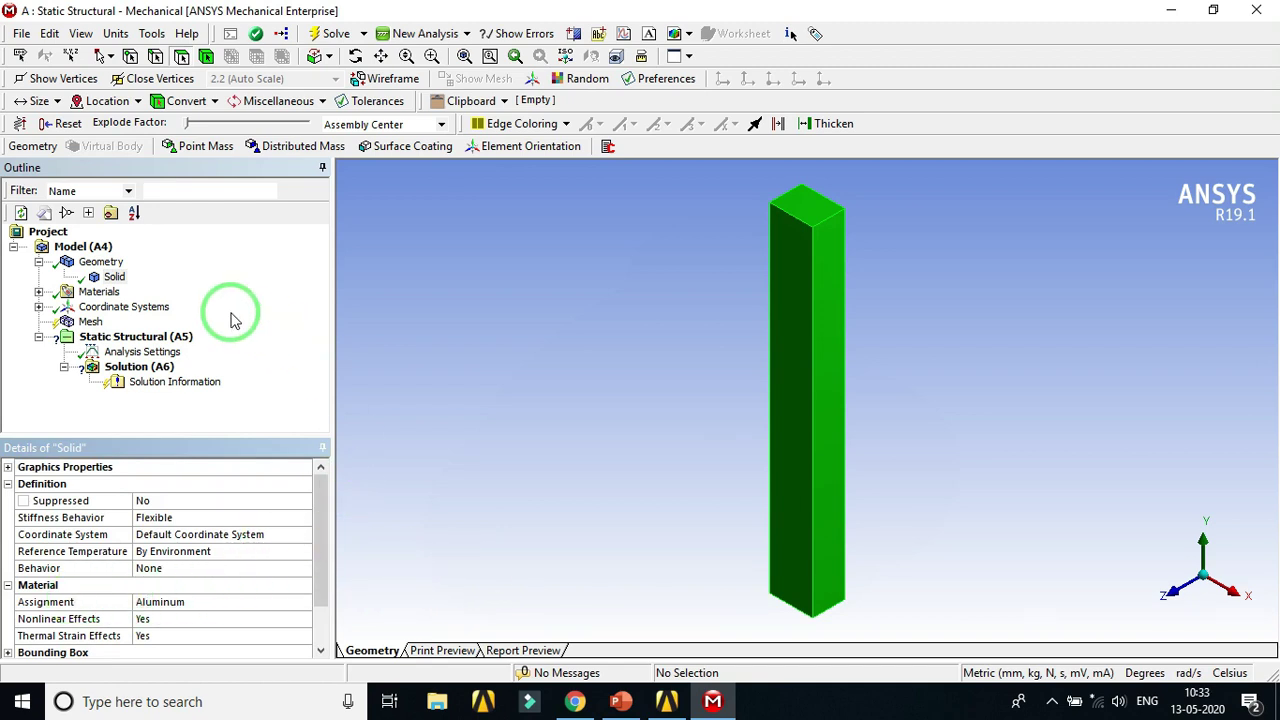
Step: Generate the column's mesh with the default element size
click(90, 323)
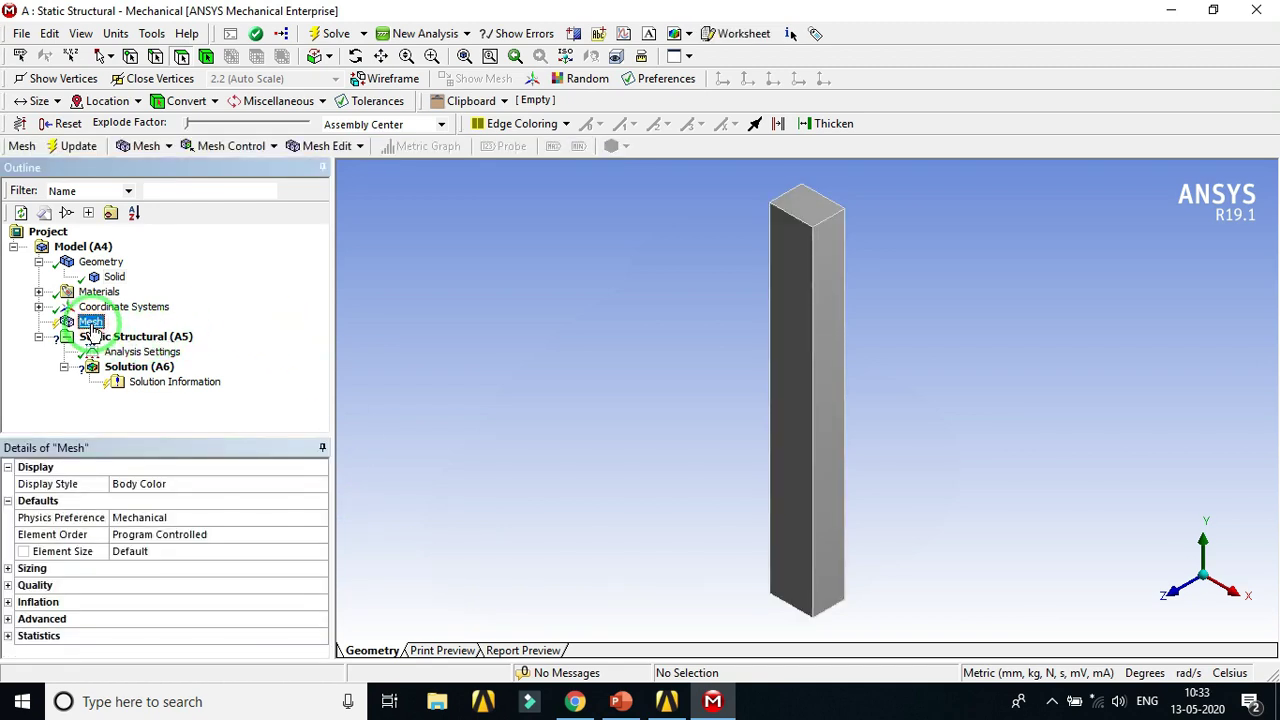
right_click(90, 325)
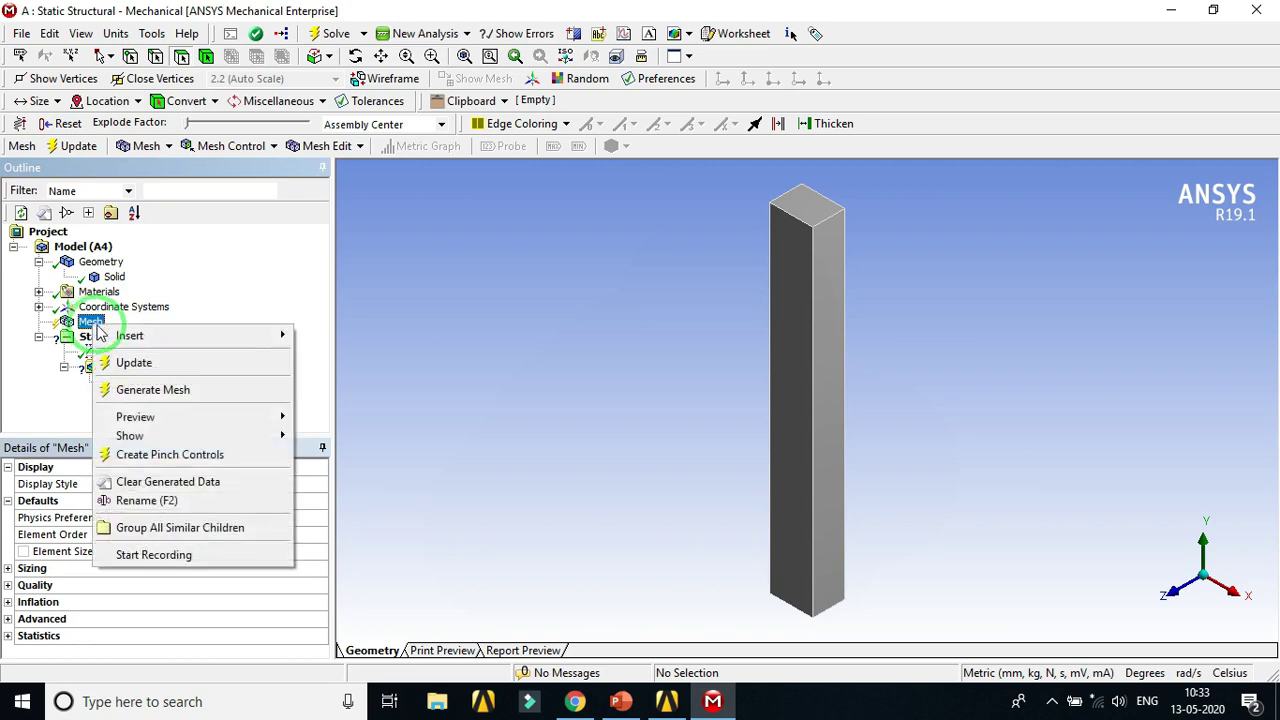
click(130, 388)
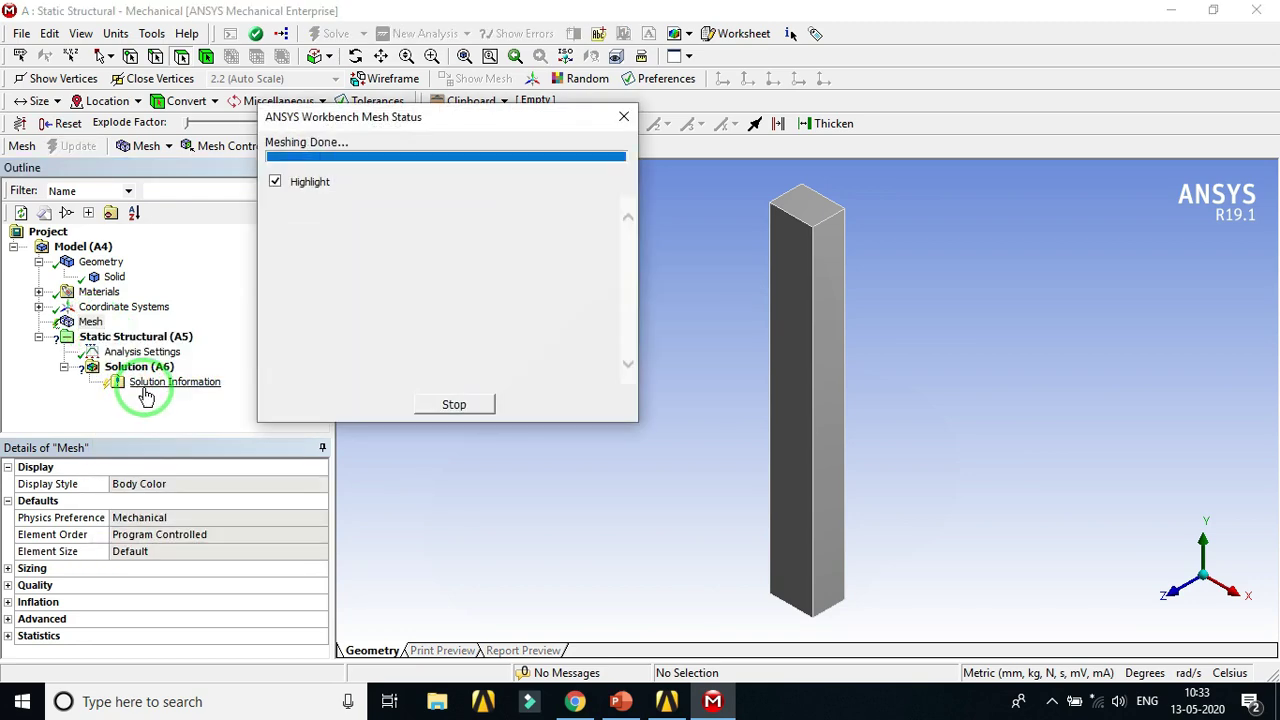
middle_drag(975, 465, 954, 386)
scroll(960, 433, up, 2)
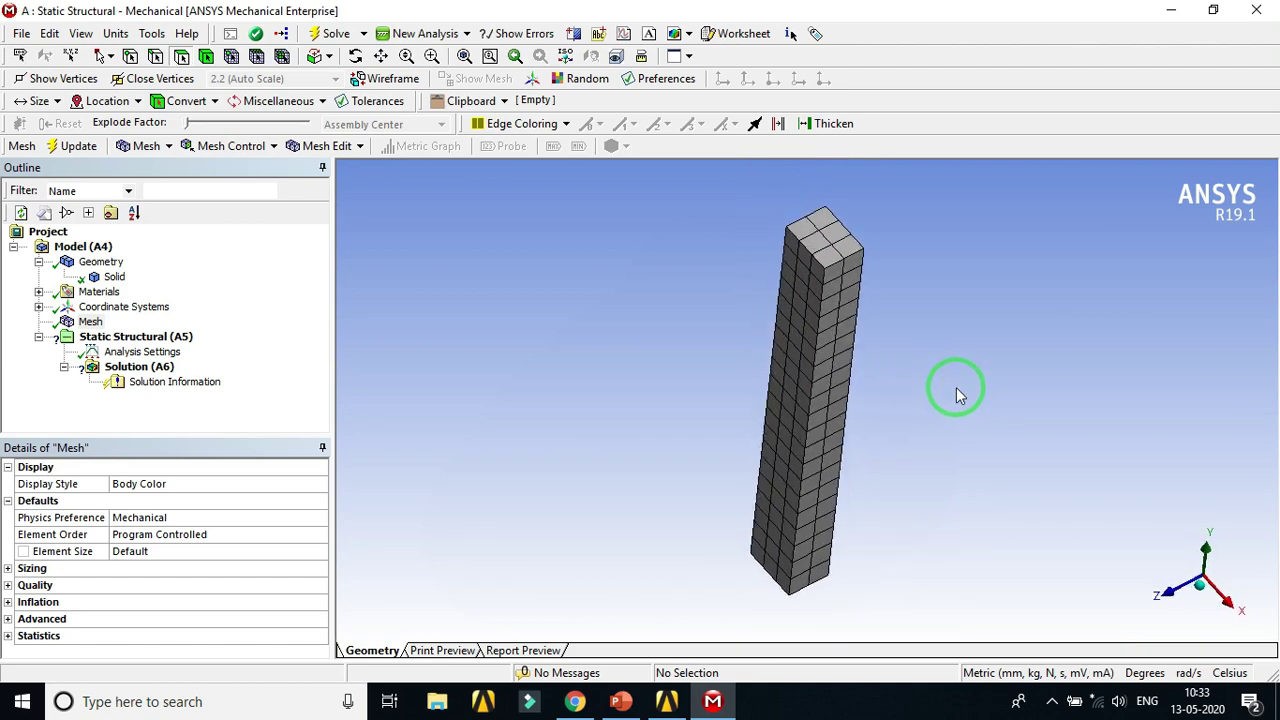
Step: Add a fixed support to the column's bottom face in the Static Structural analysis
click(148, 338)
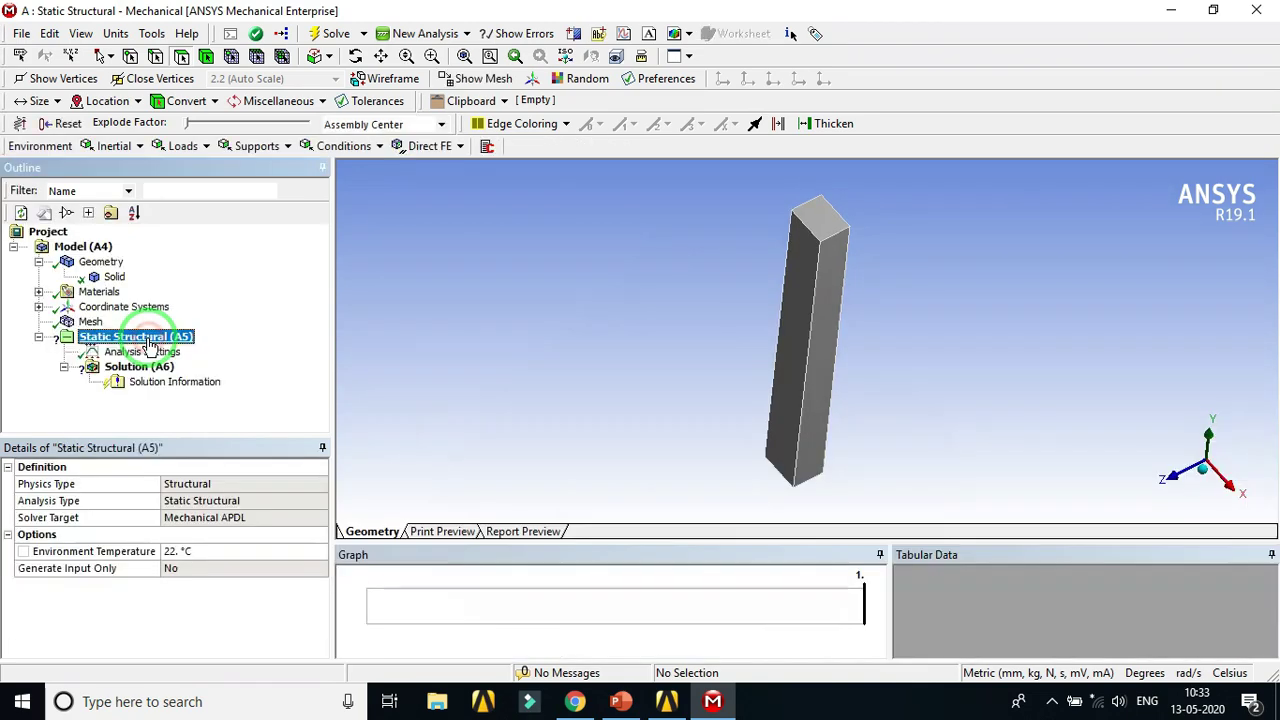
click(199, 154)
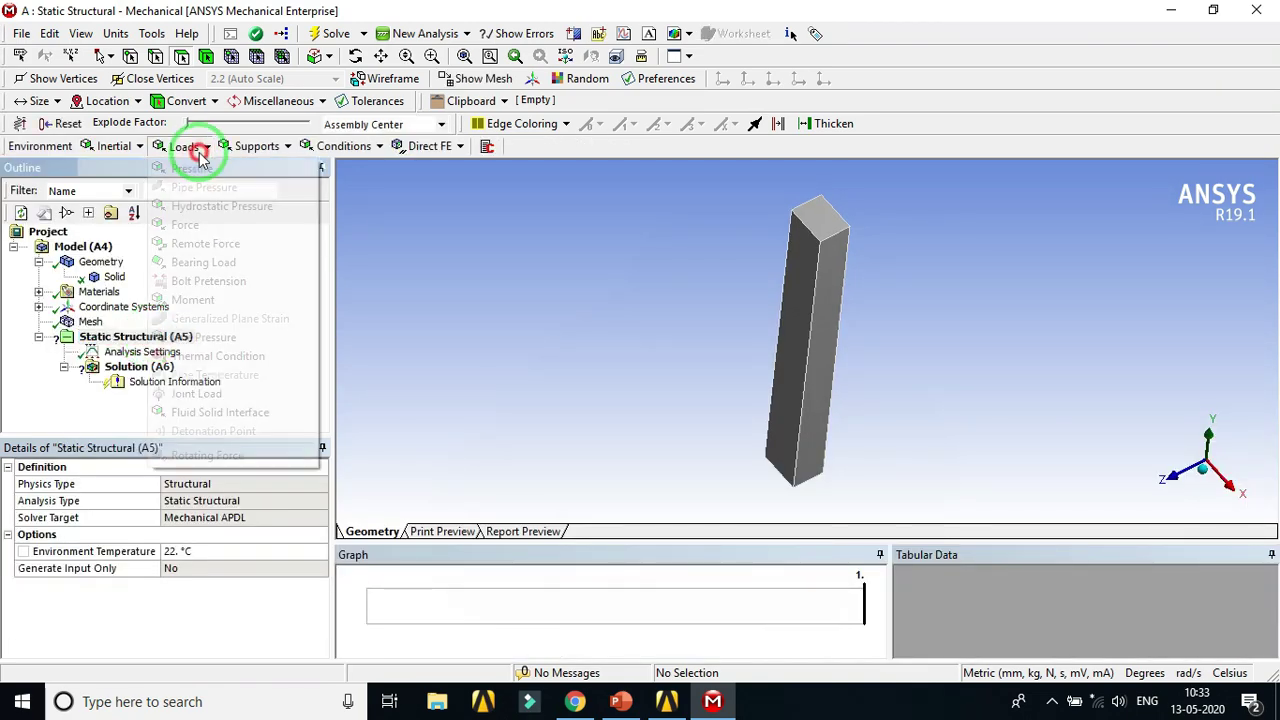
click(252, 148)
click(252, 148)
click(266, 170)
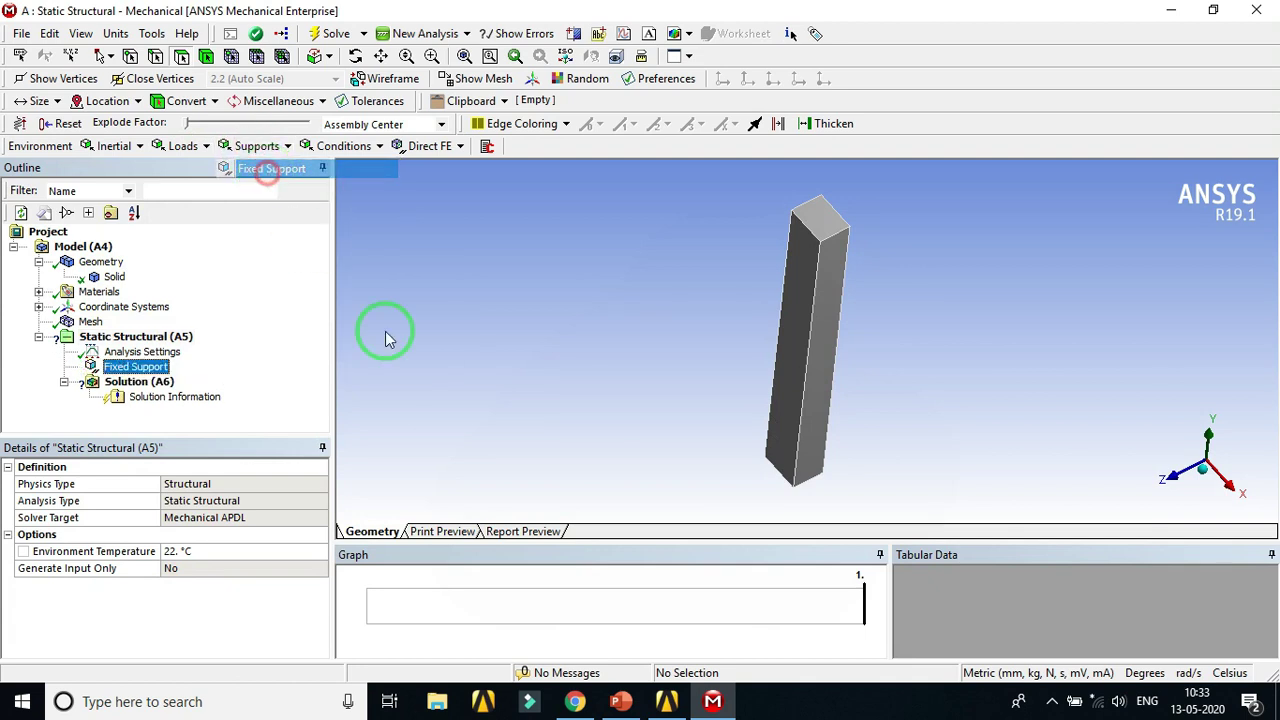
middle_drag(660, 431, 787, 490)
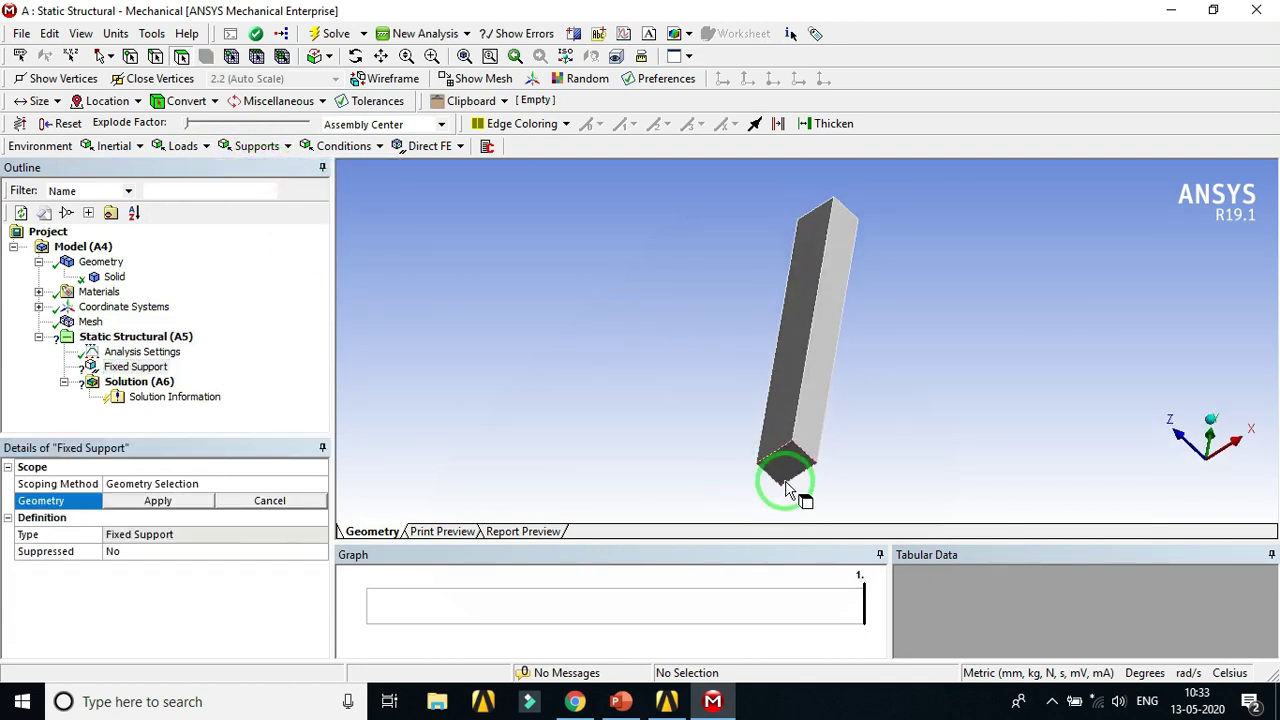
click(787, 490)
click(178, 500)
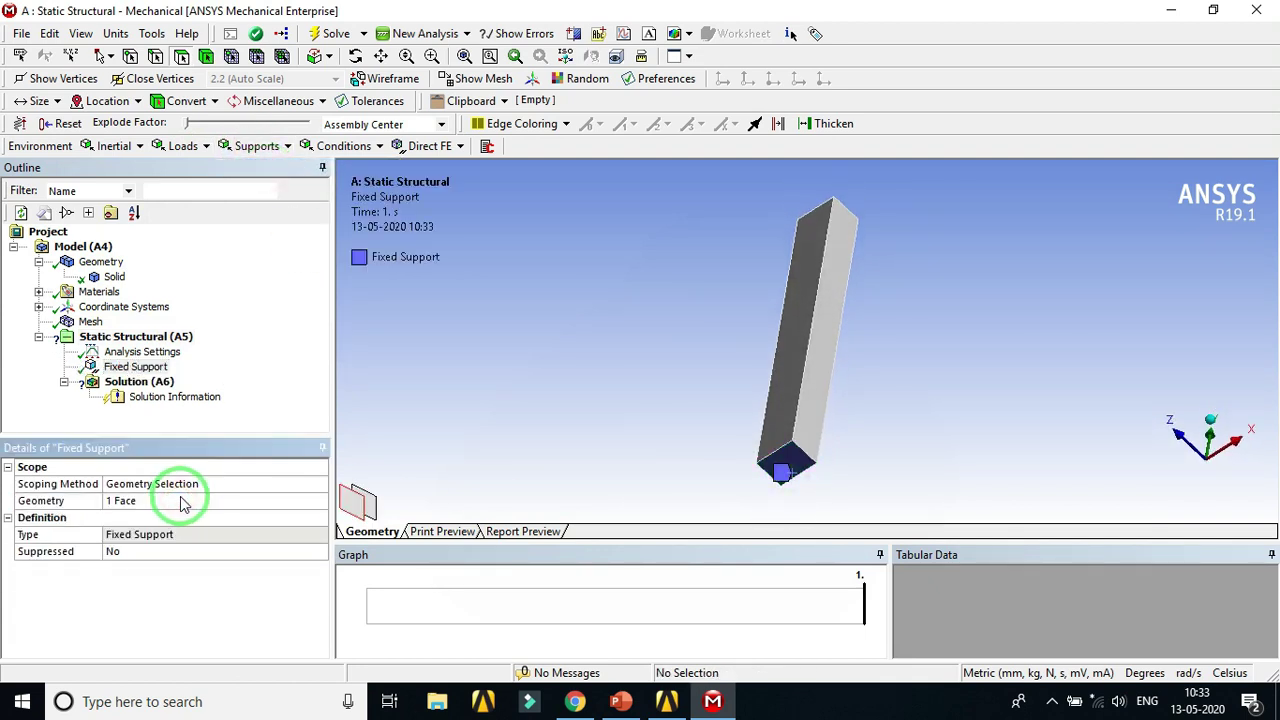
Step: Add a force load scoped to the column's top face
click(182, 155)
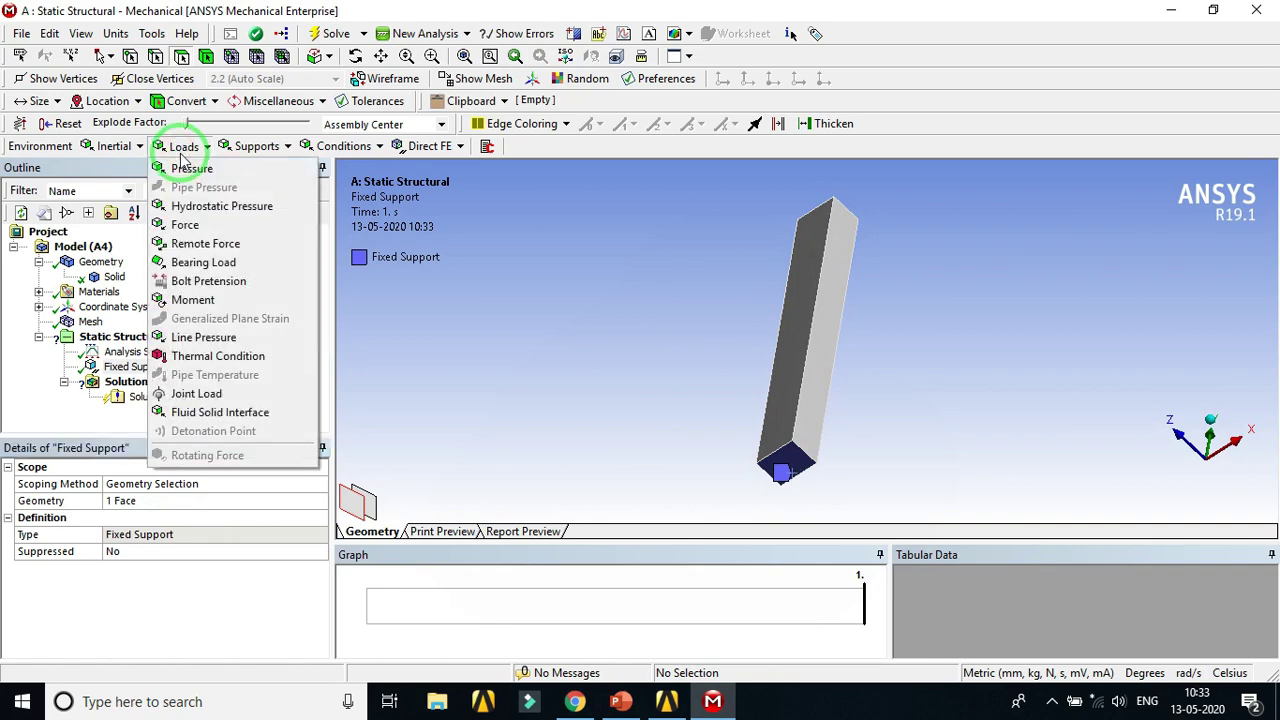
click(190, 226)
middle_drag(649, 260, 689, 320)
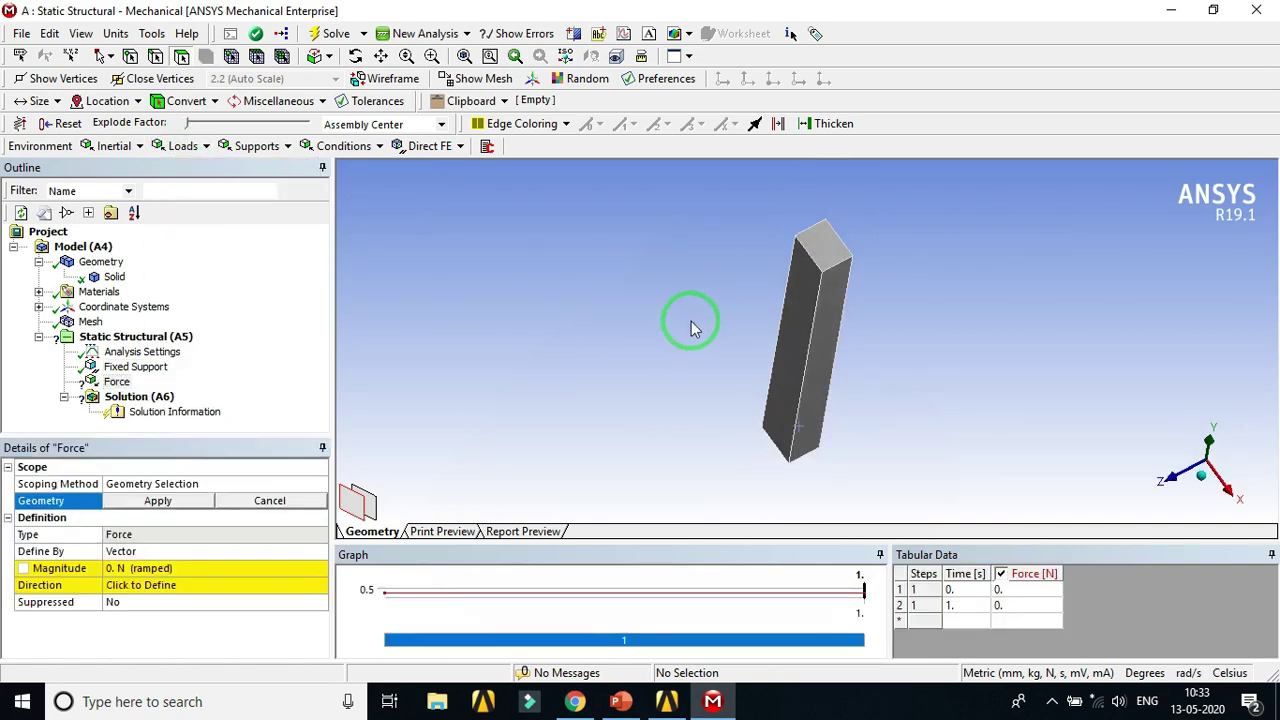
click(830, 262)
click(180, 500)
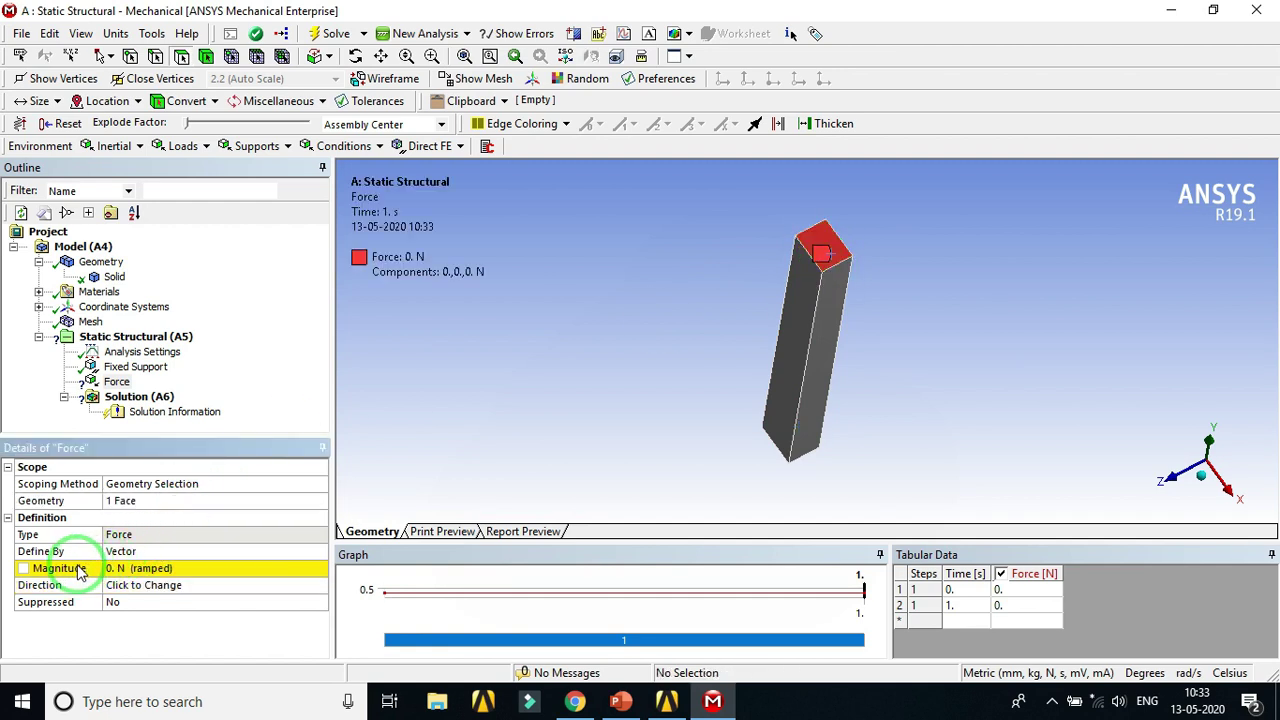
Step: Define the top-face force by components and set its Y component to -1 N
click(147, 553)
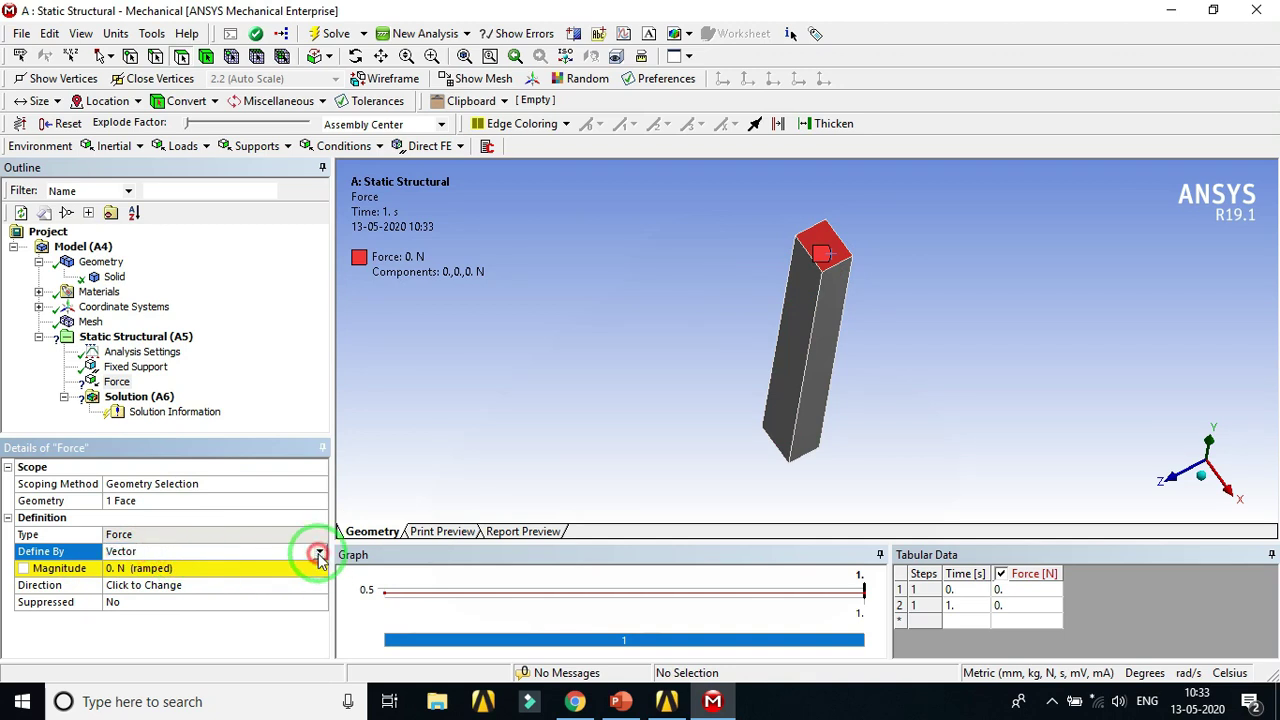
click(319, 553)
click(171, 569)
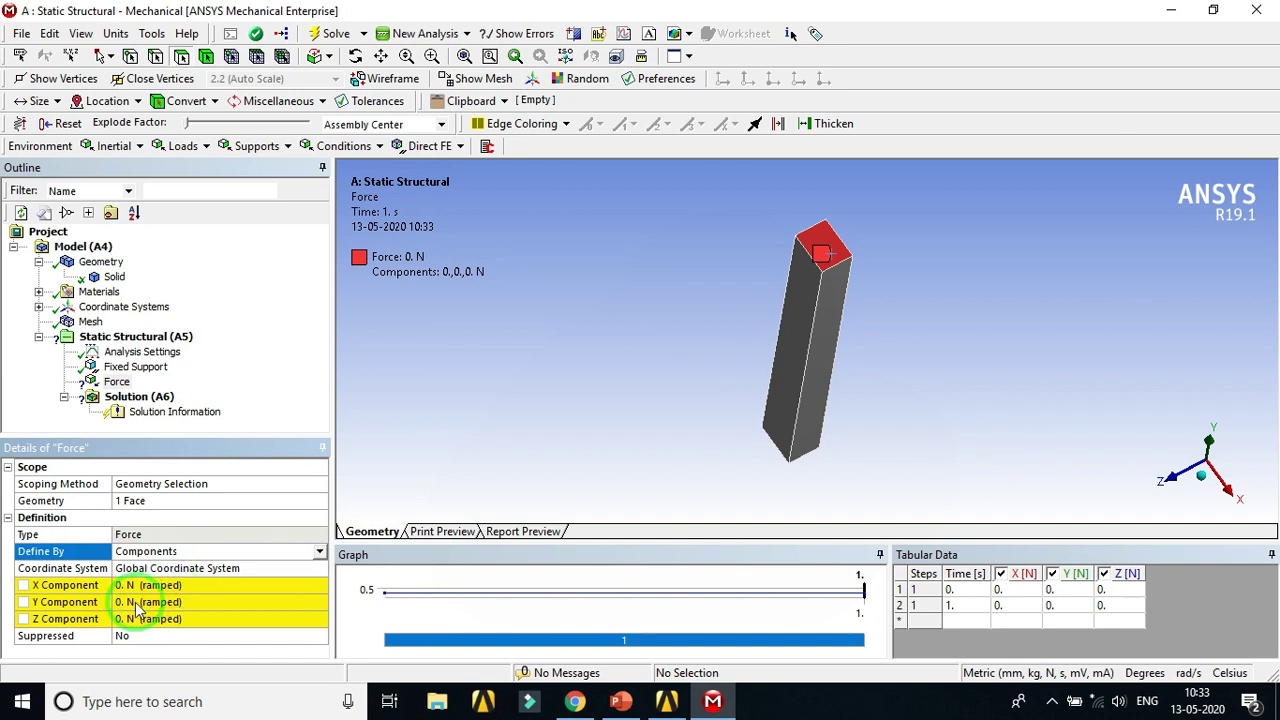
drag(638, 474, 643, 448)
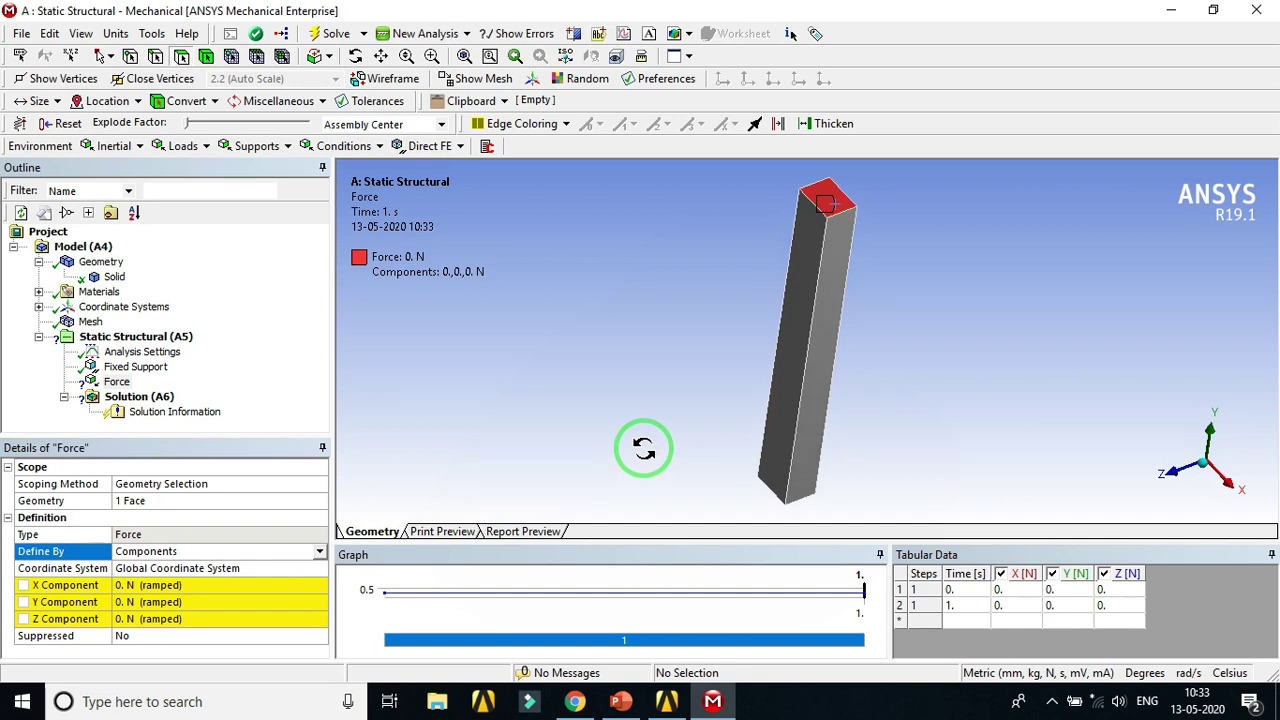
click(147, 603)
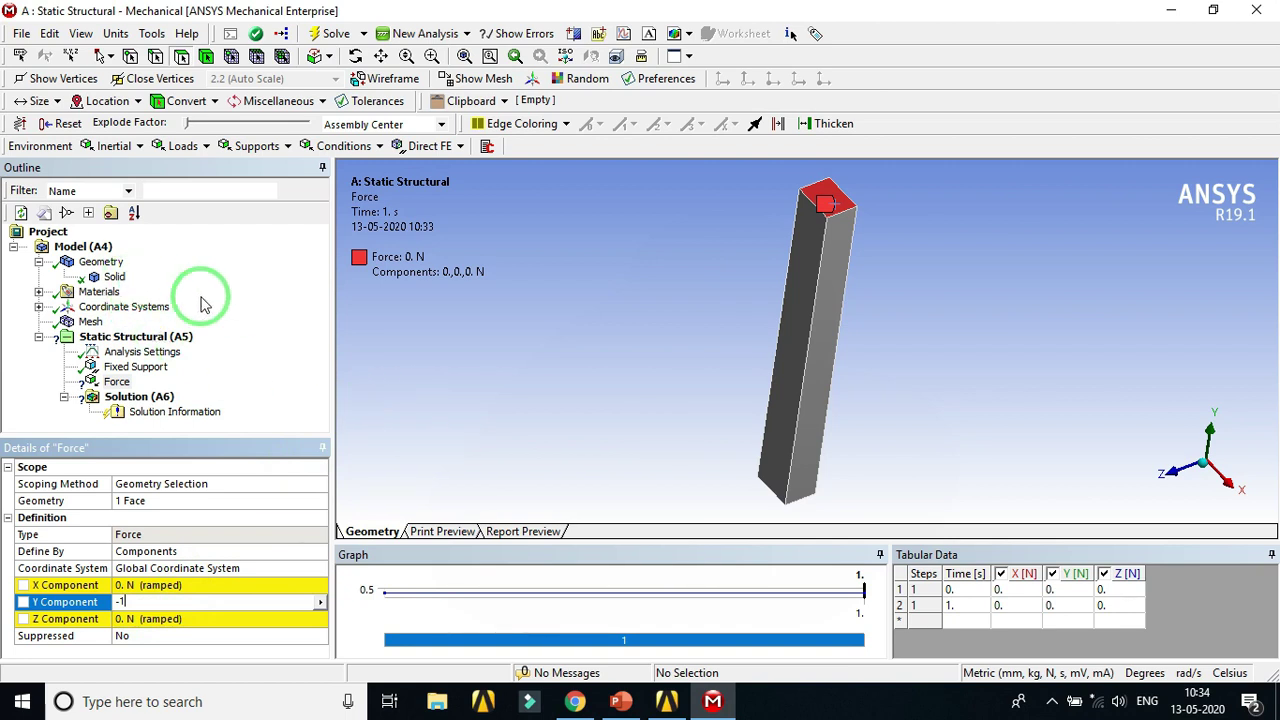
click(357, 389)
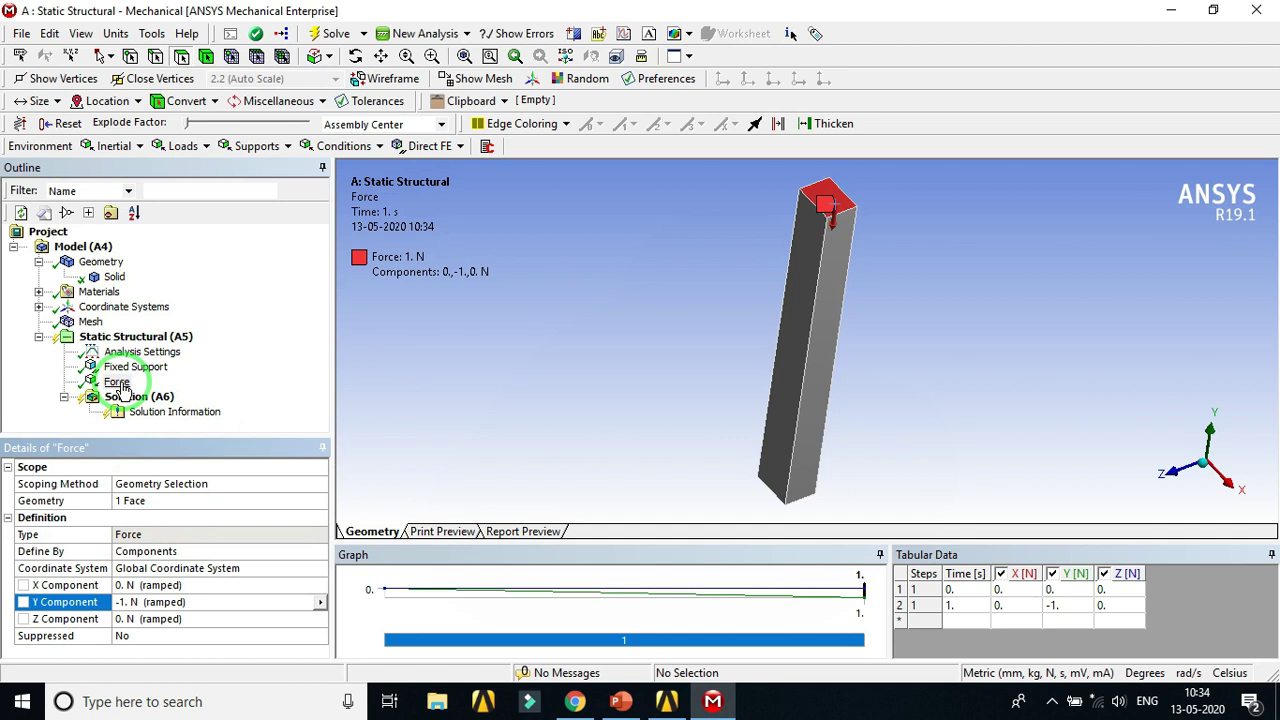
middle_drag(598, 322, 590, 330)
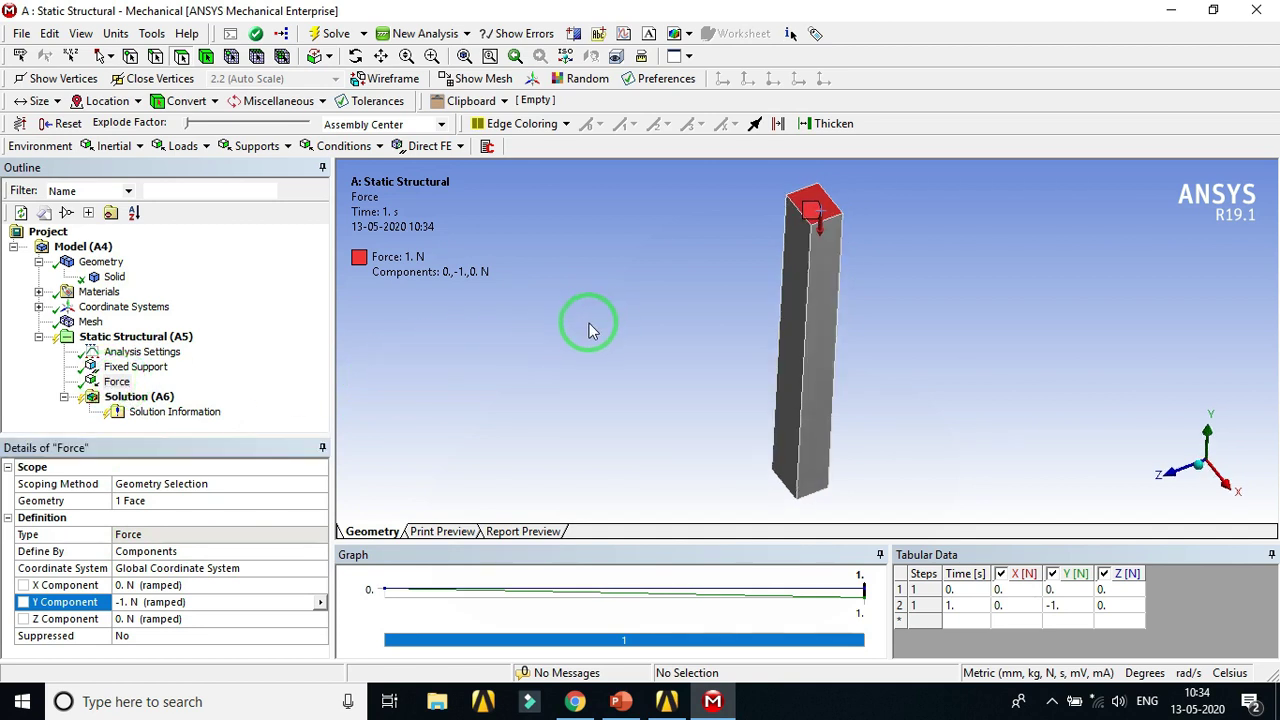
click(135, 397)
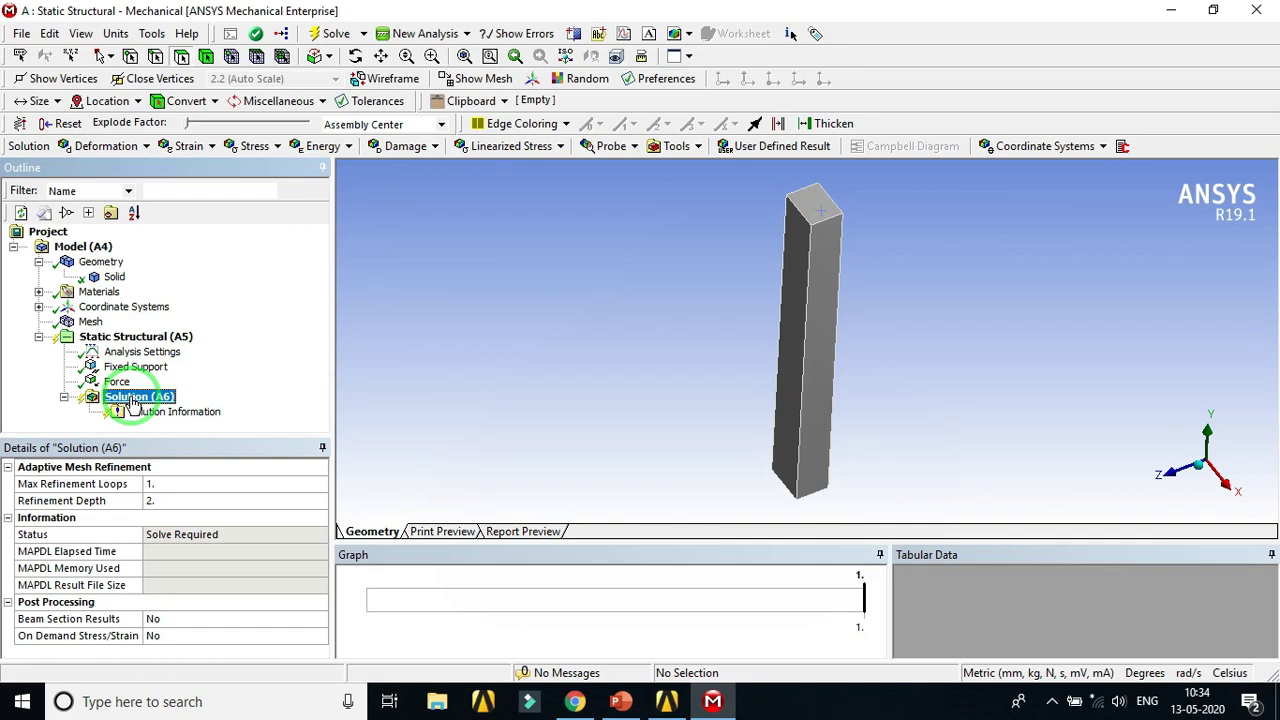
right_click(133, 400)
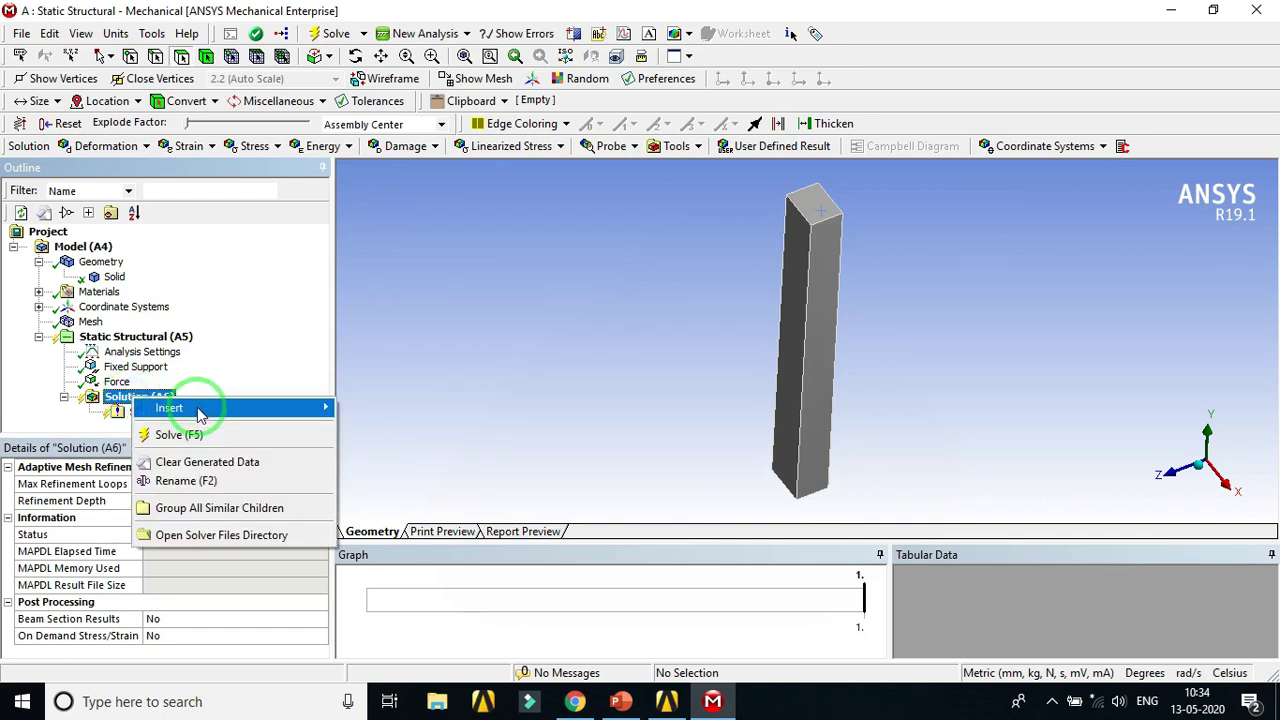
mouse_move(310, 408)
mouse_move(416, 420)
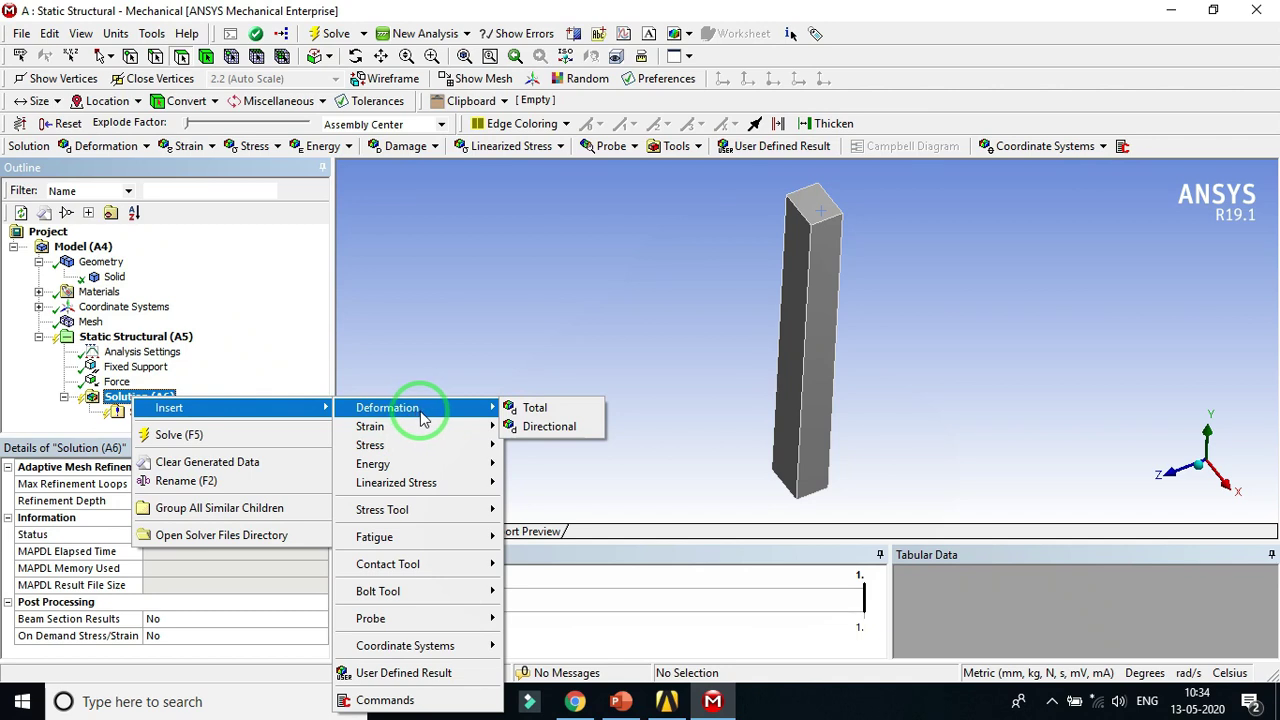
click(410, 322)
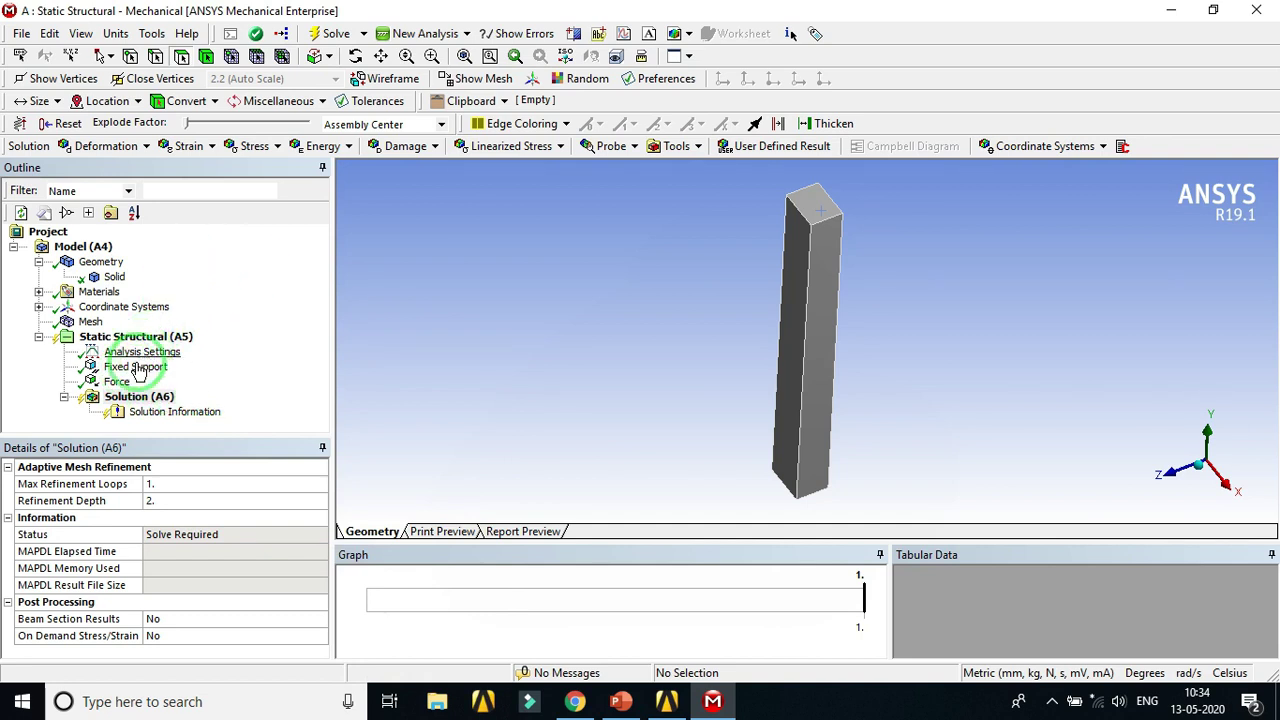
Step: Solve the static structural analysis, and close Mechanical to return to the Workbench project schematic
right_click(121, 397)
click(164, 438)
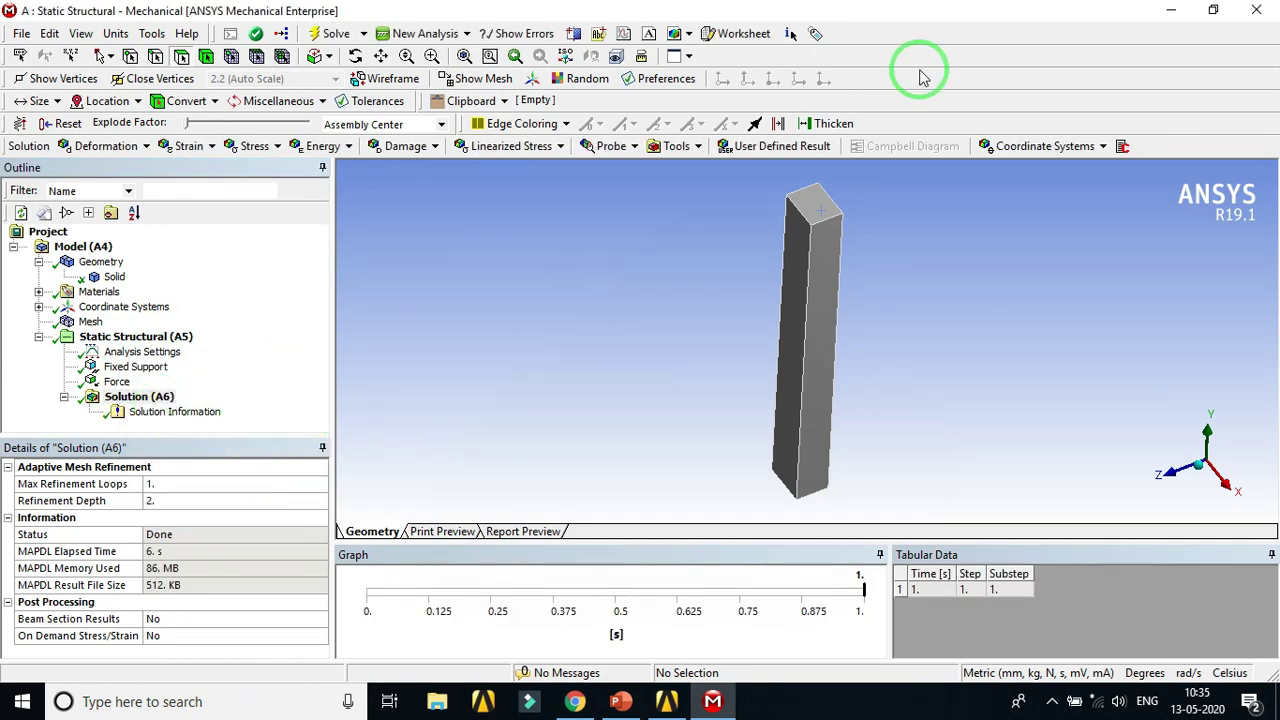
click(1268, 11)
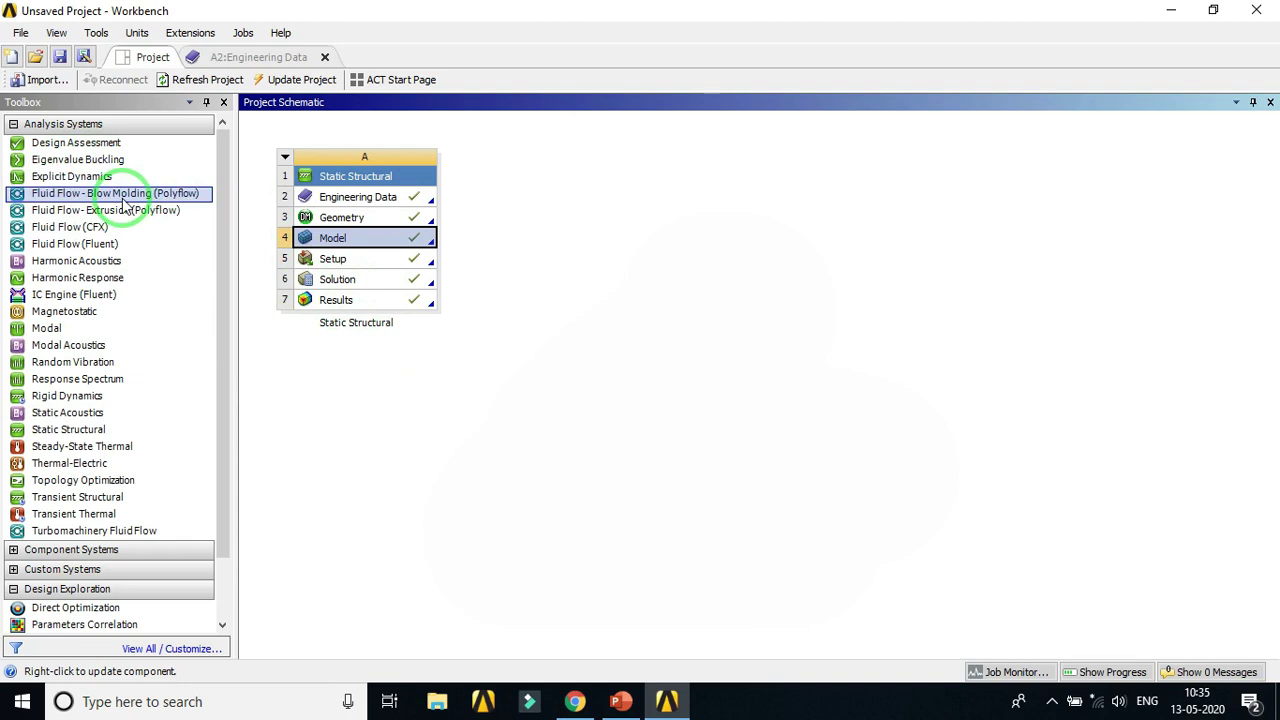
Step: Transfer the Static Structural solution data to a new Eigenvalue Buckling system and open it in Mechanical
click(371, 281)
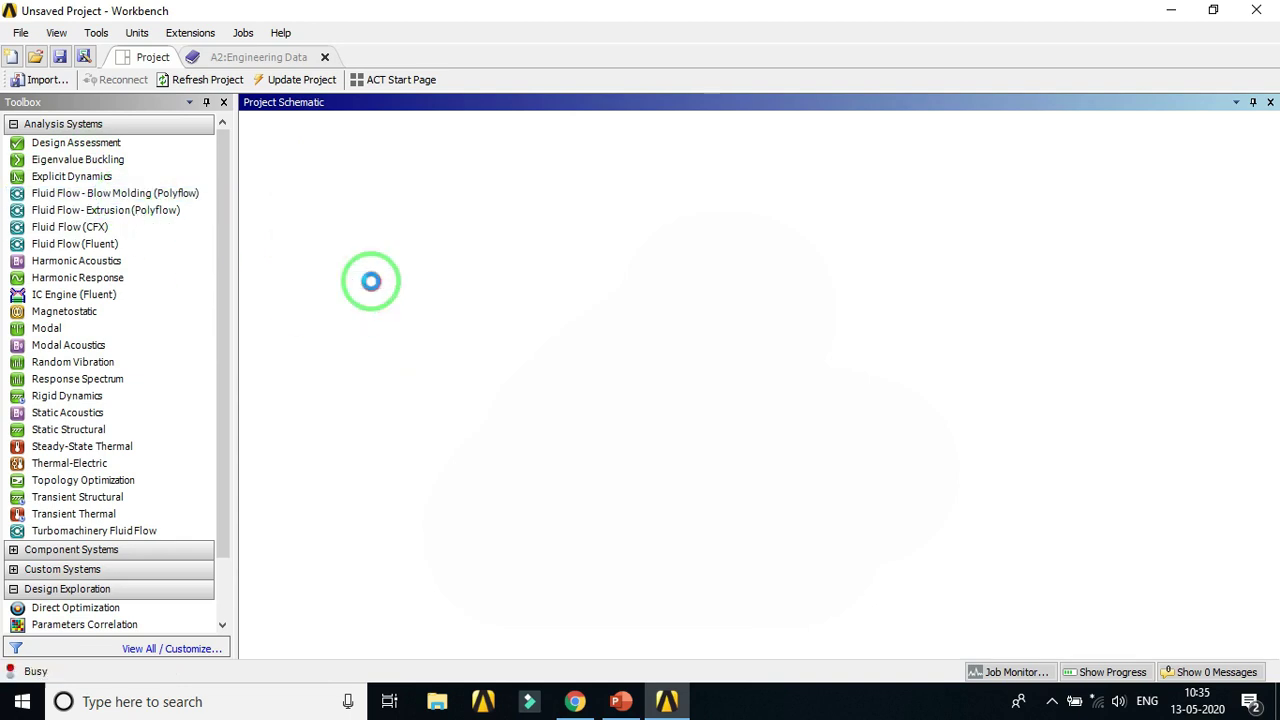
right_click(371, 287)
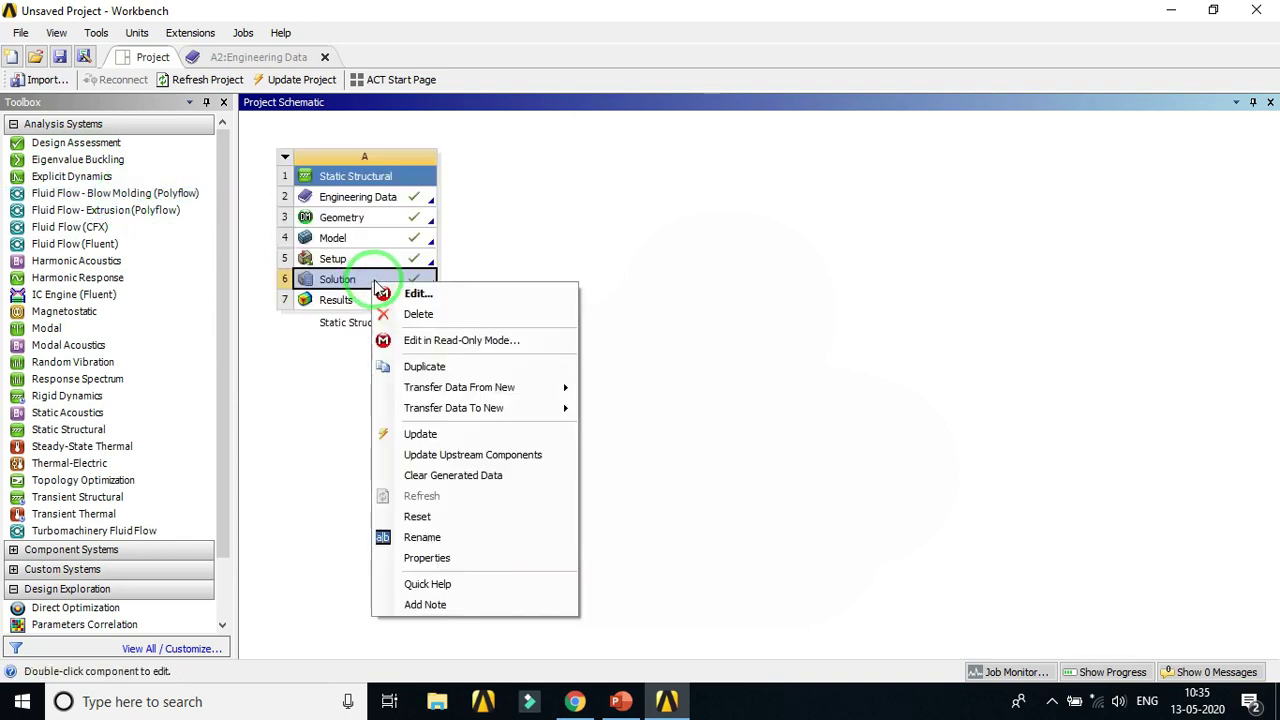
mouse_move(485, 410)
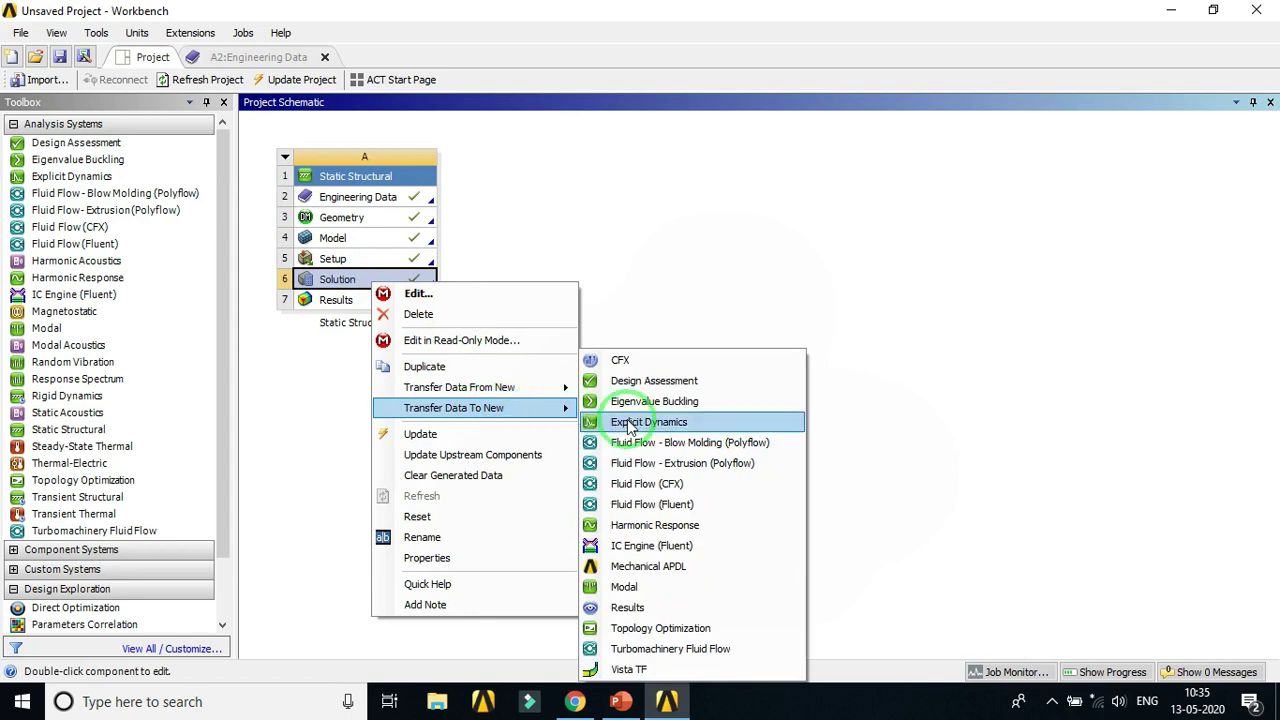
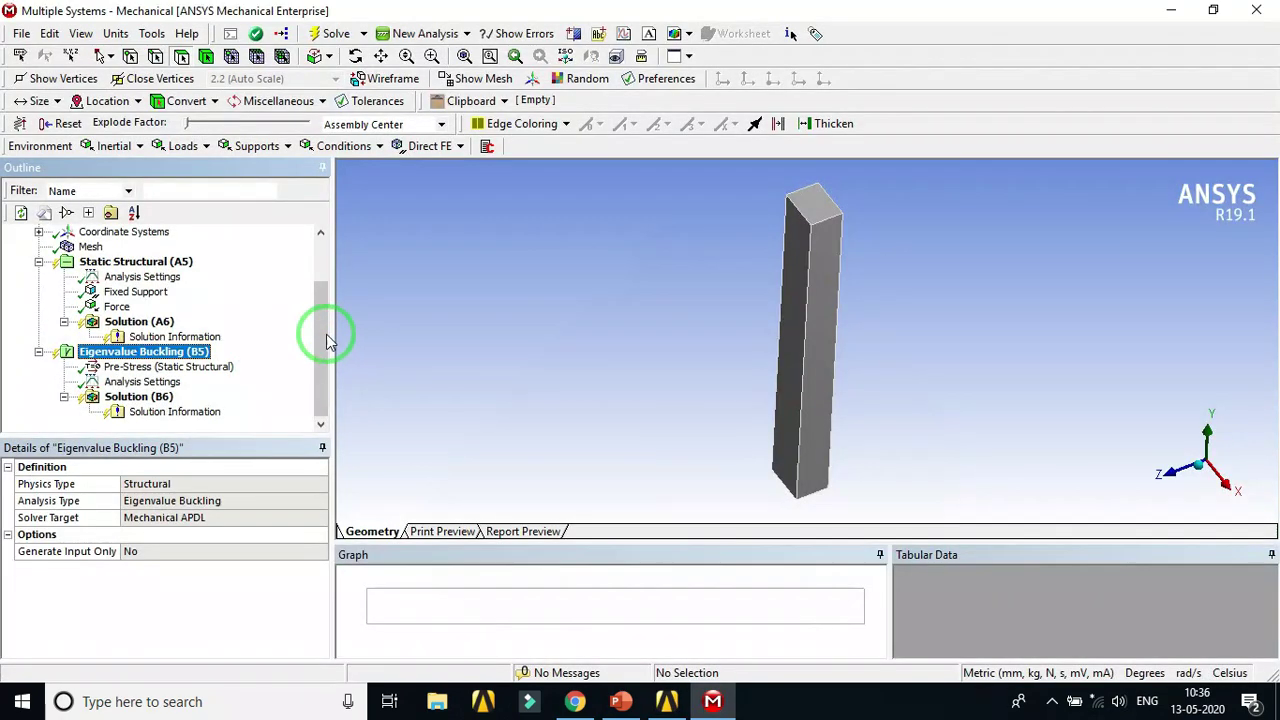
Step: Check the Eigenvalue Buckling analysis settings for the number of modes to find, and solve the buckling analysis
drag(323, 323, 328, 296)
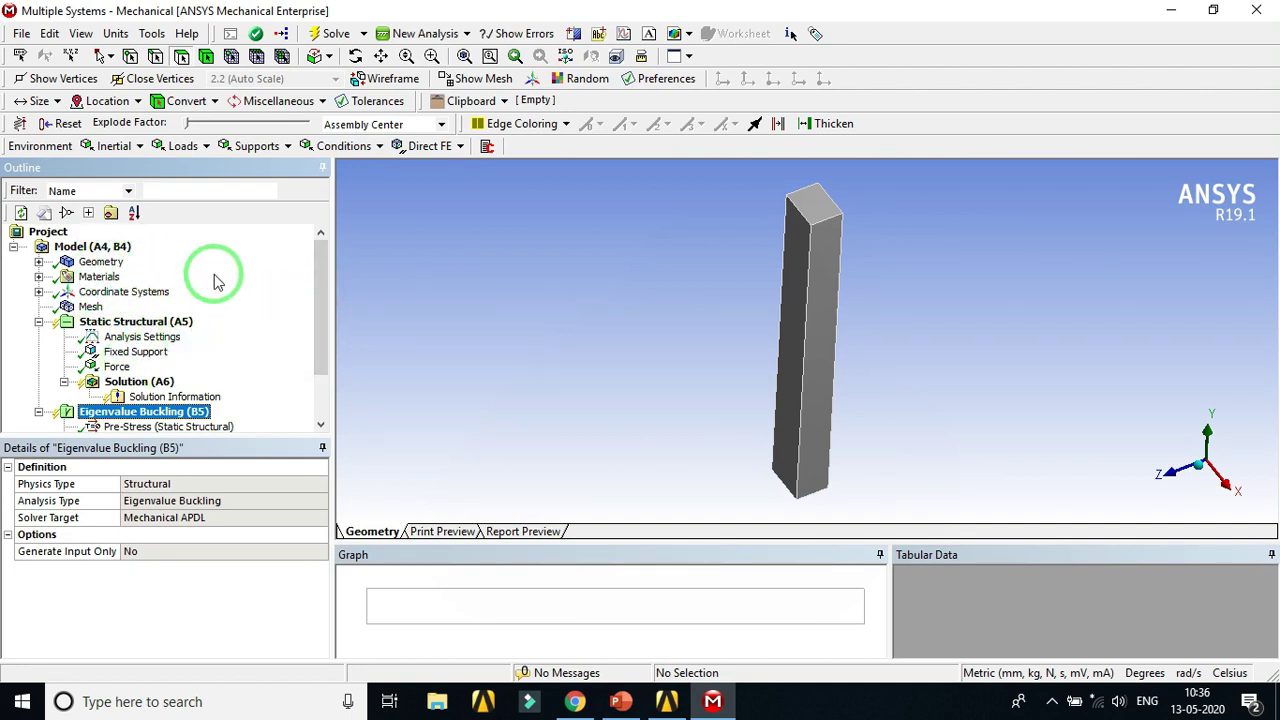
drag(323, 295, 324, 310)
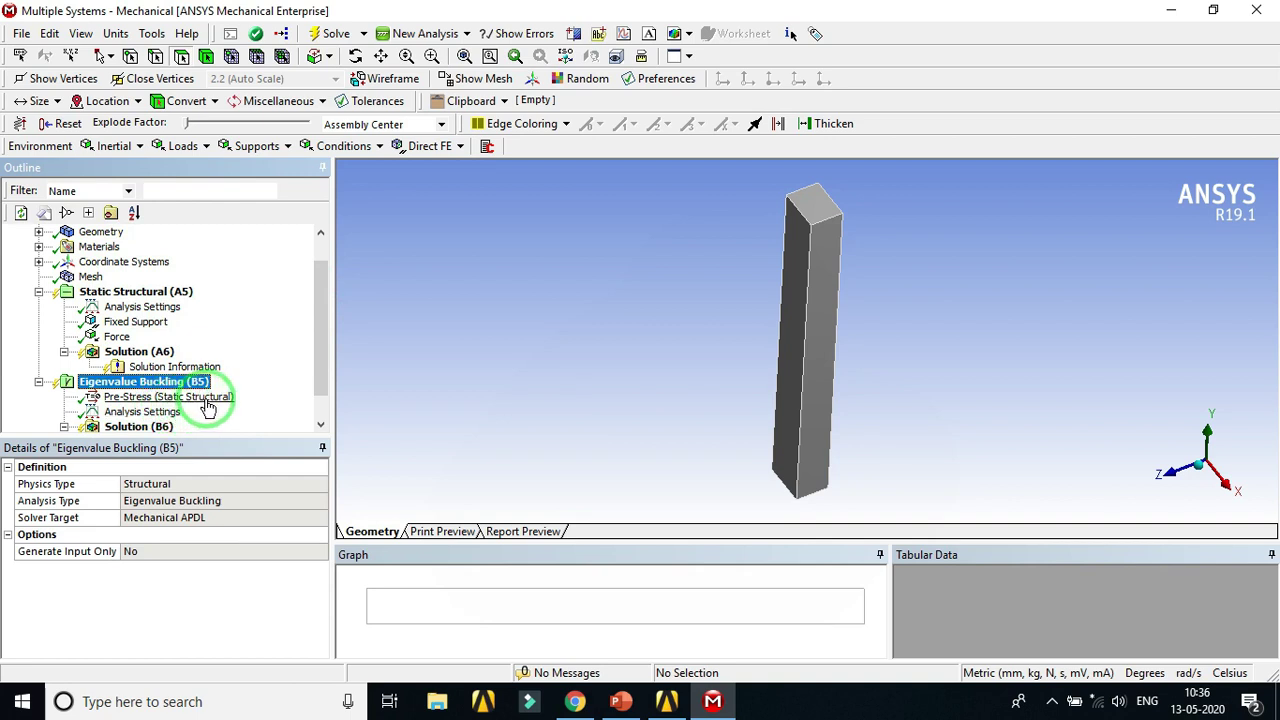
drag(320, 352, 320, 375)
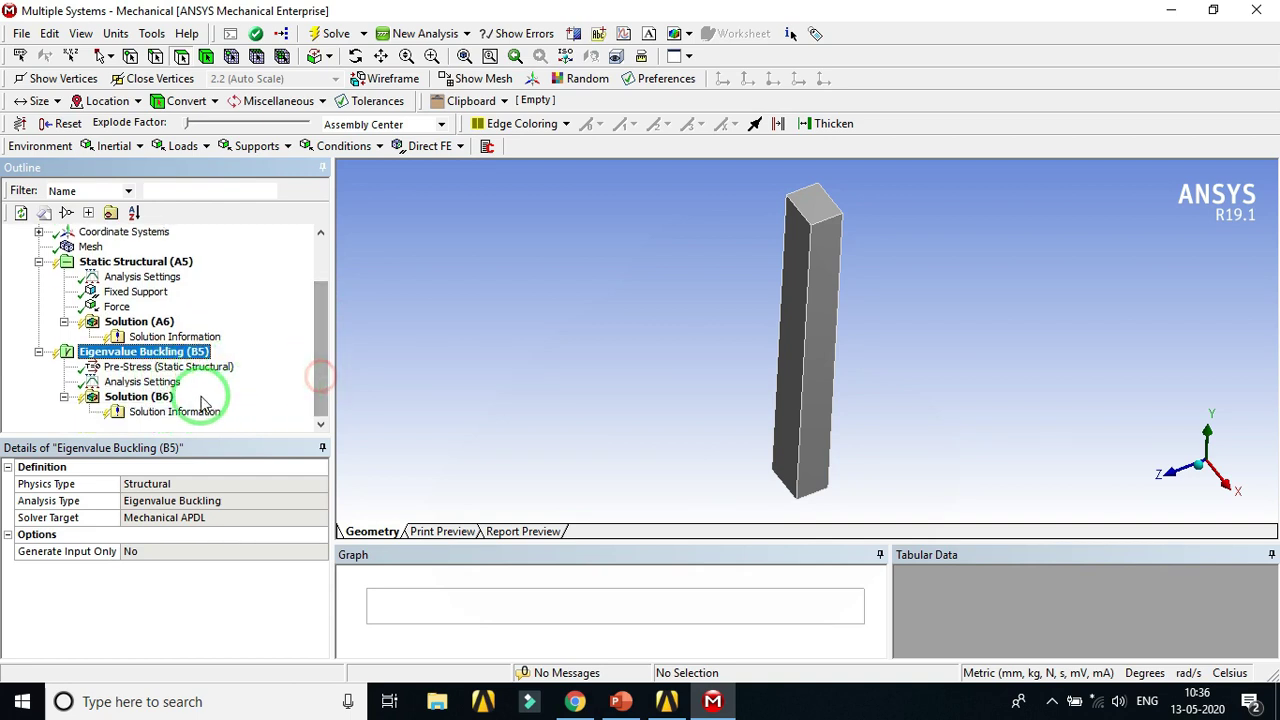
click(146, 383)
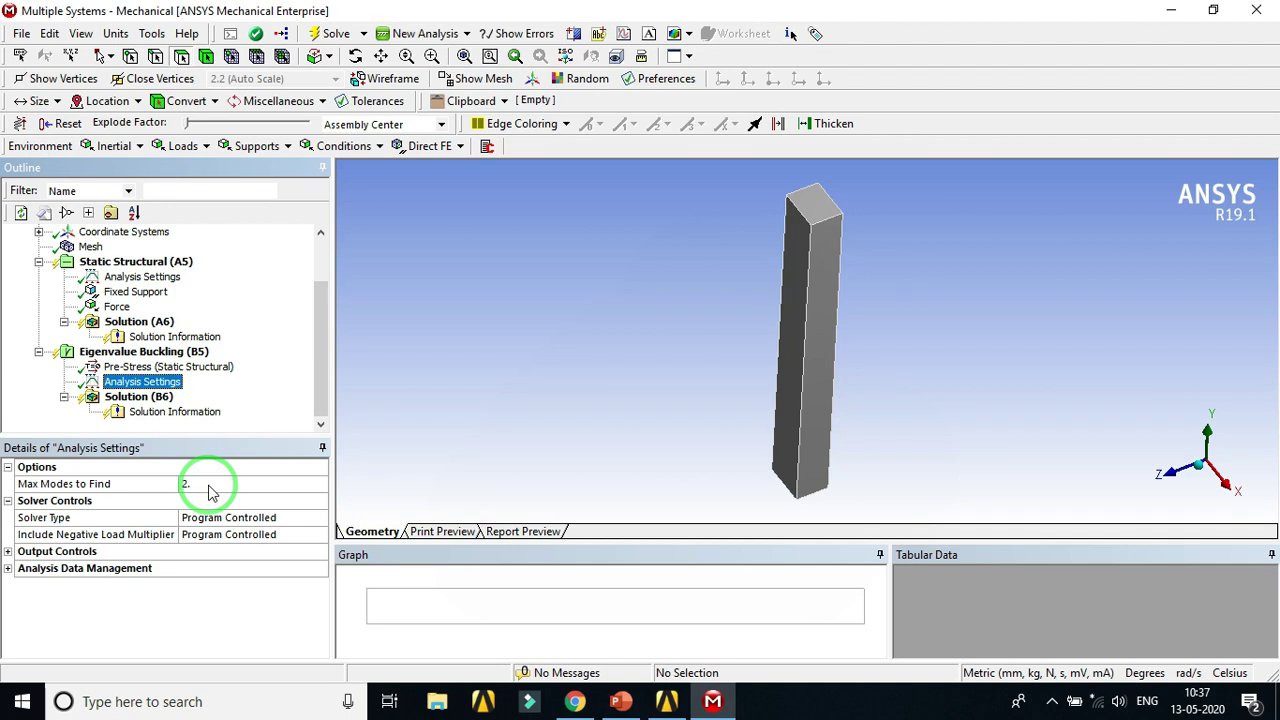
click(147, 400)
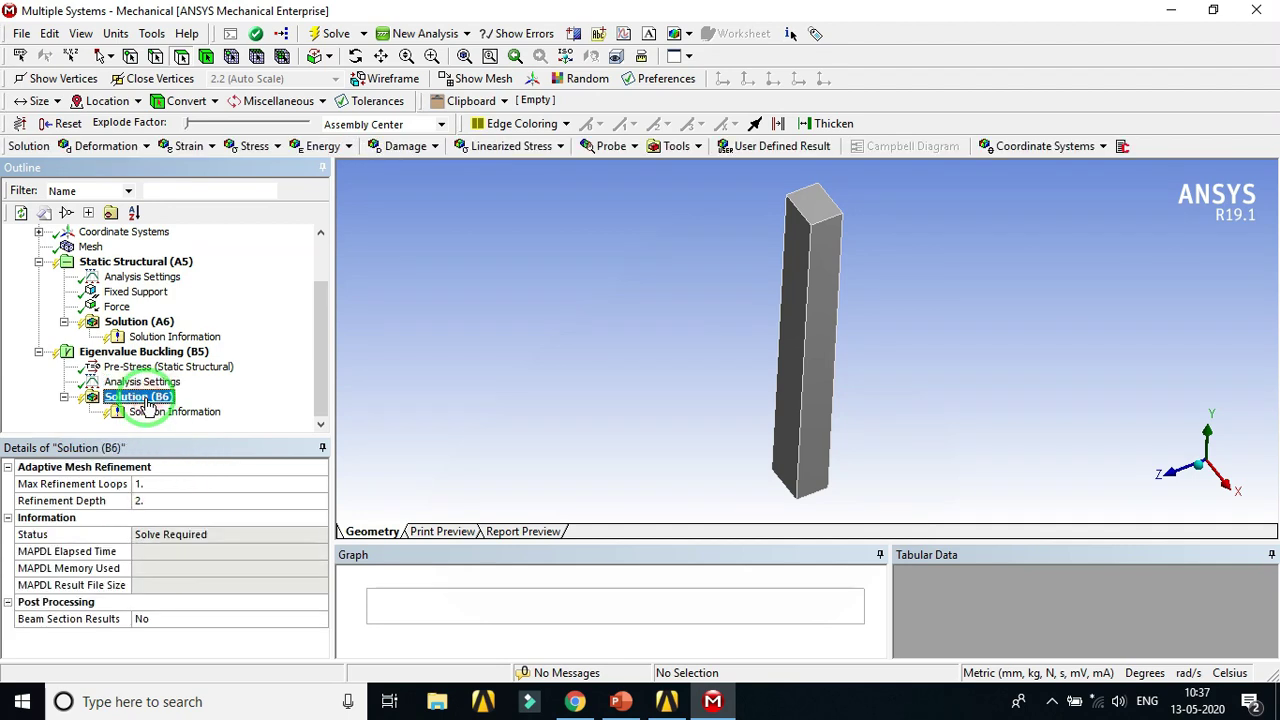
right_click(149, 401)
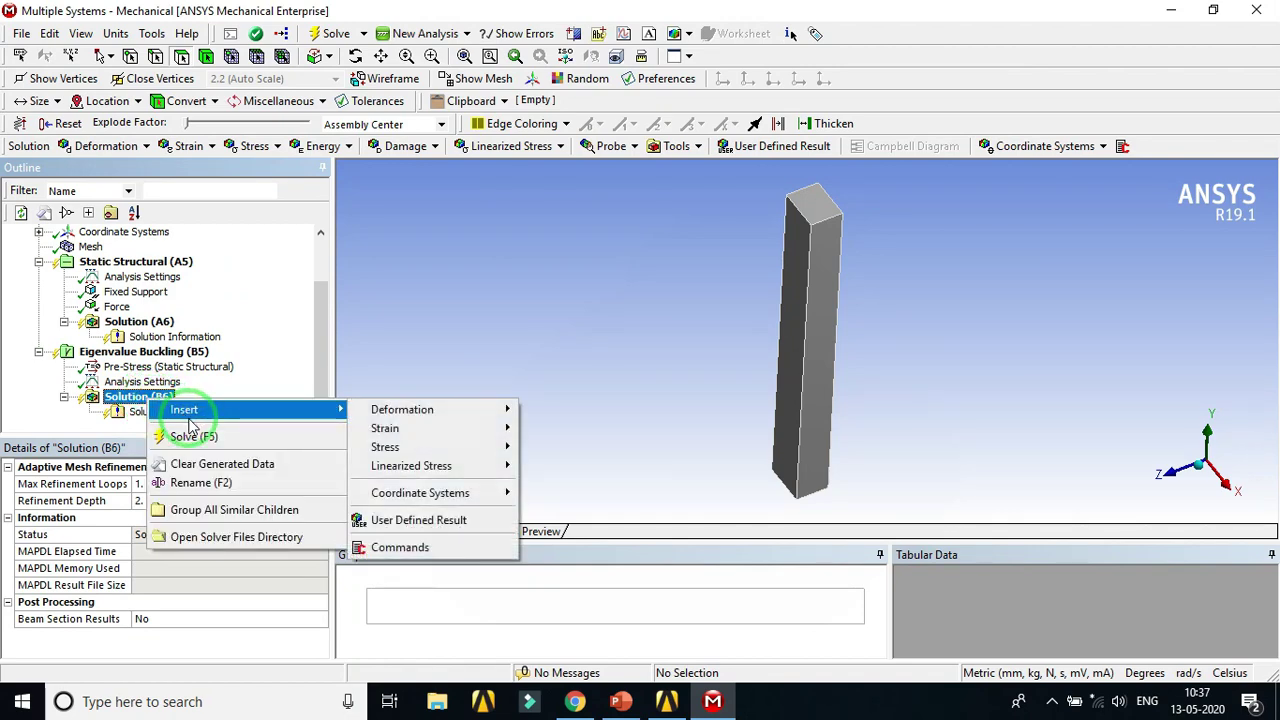
click(190, 440)
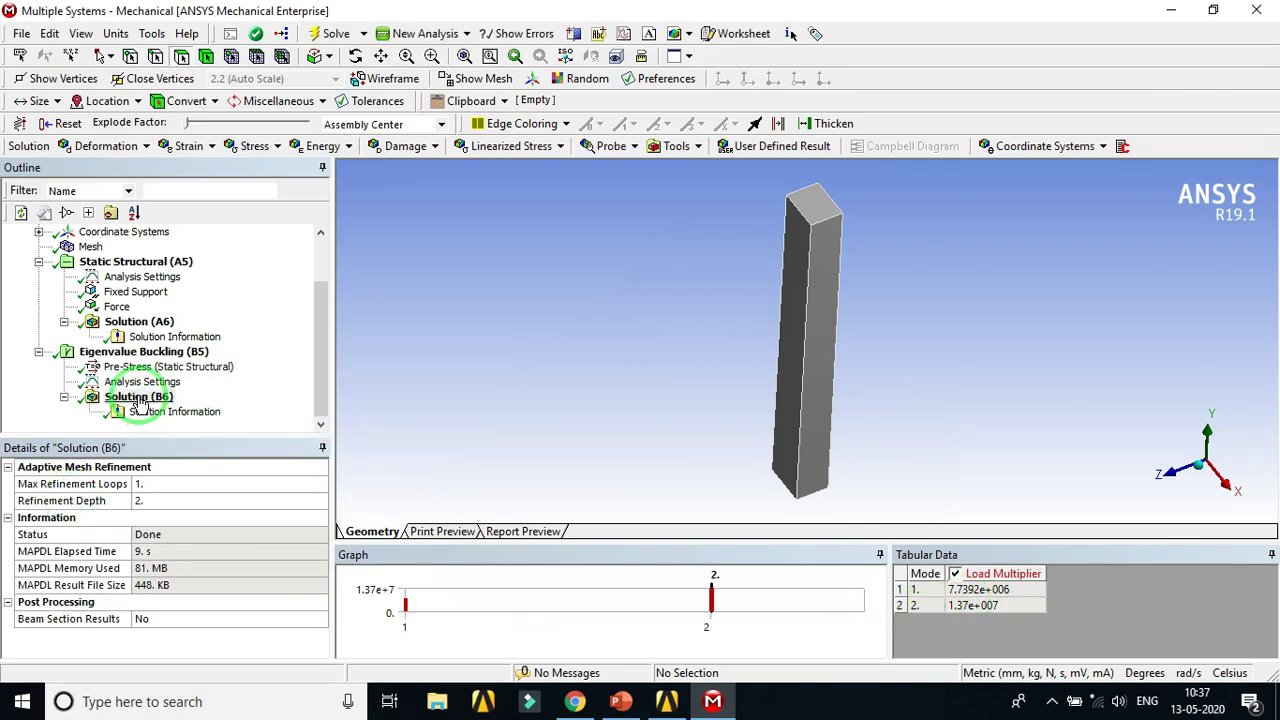
Step: Examine the first mode's load multiplier in the buckling solution against the force applied in the static analysis
click(130, 397)
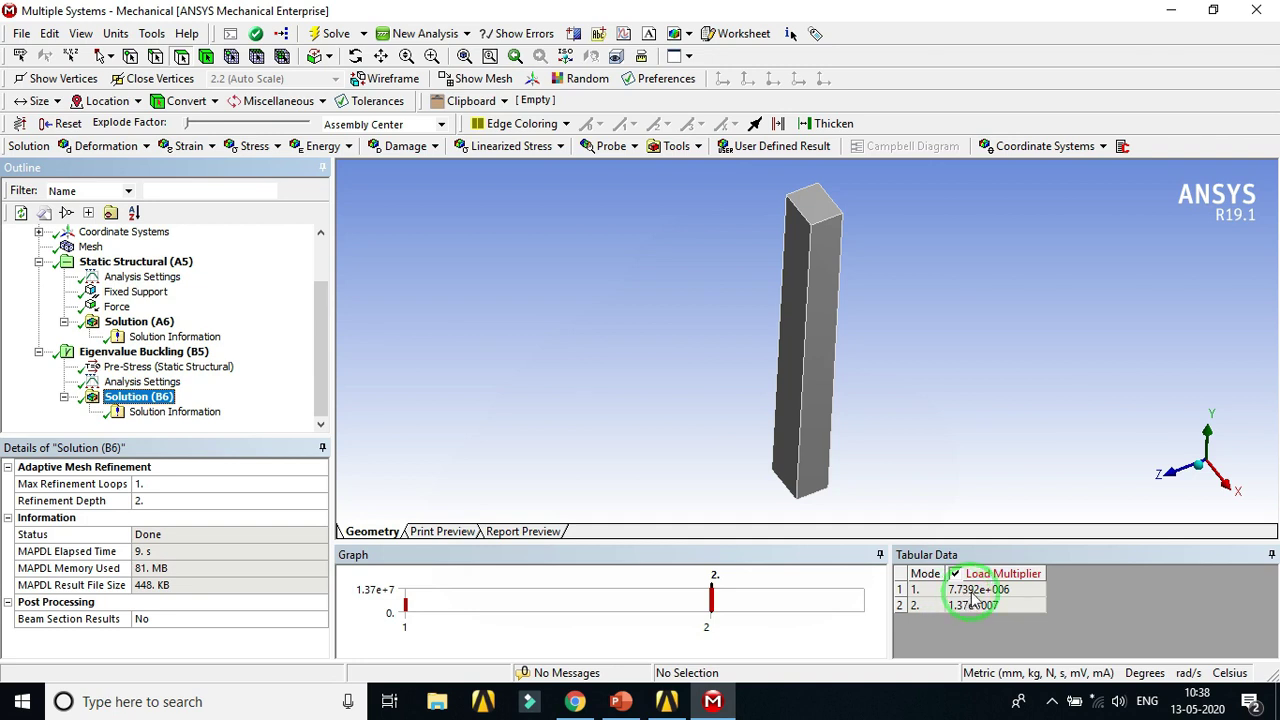
click(968, 592)
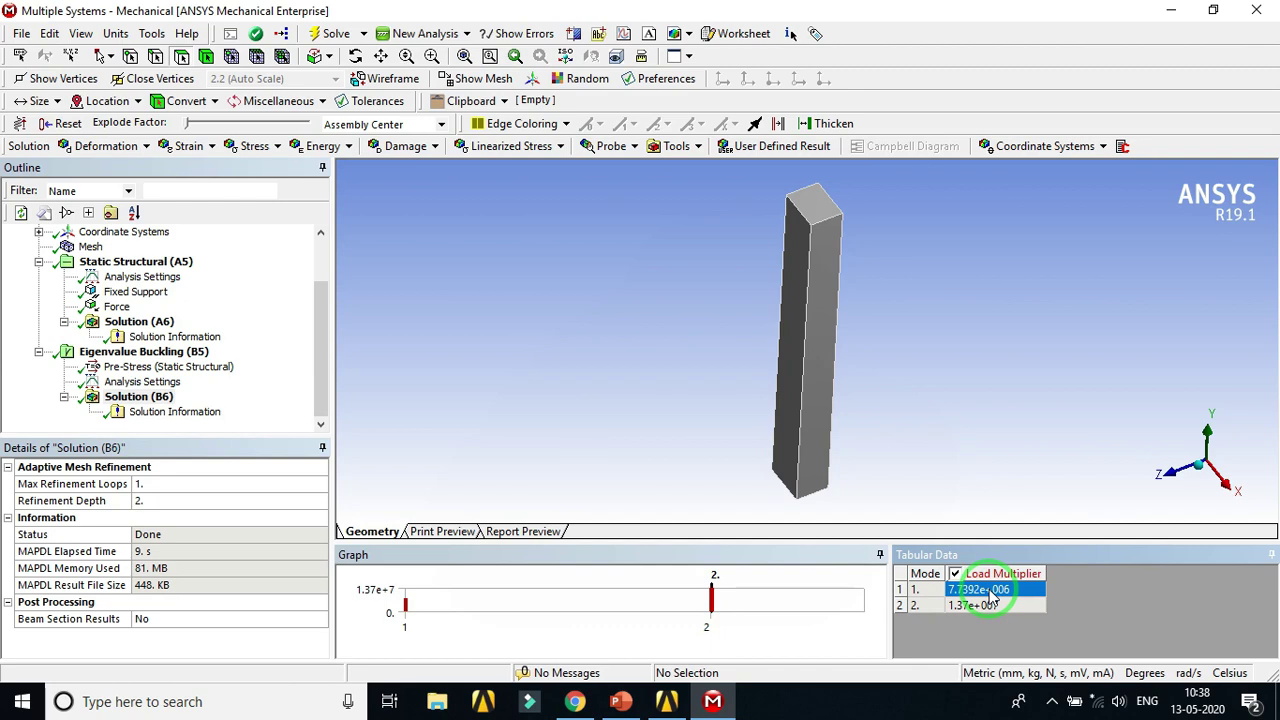
click(117, 306)
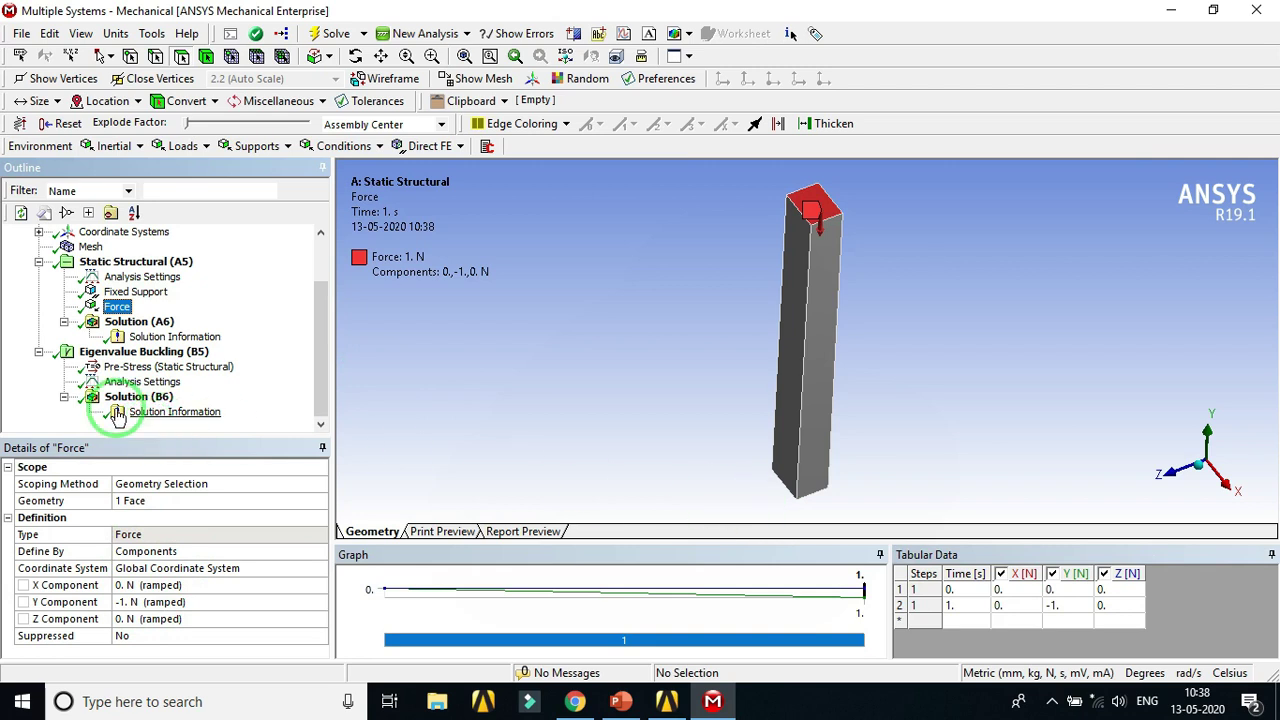
click(140, 398)
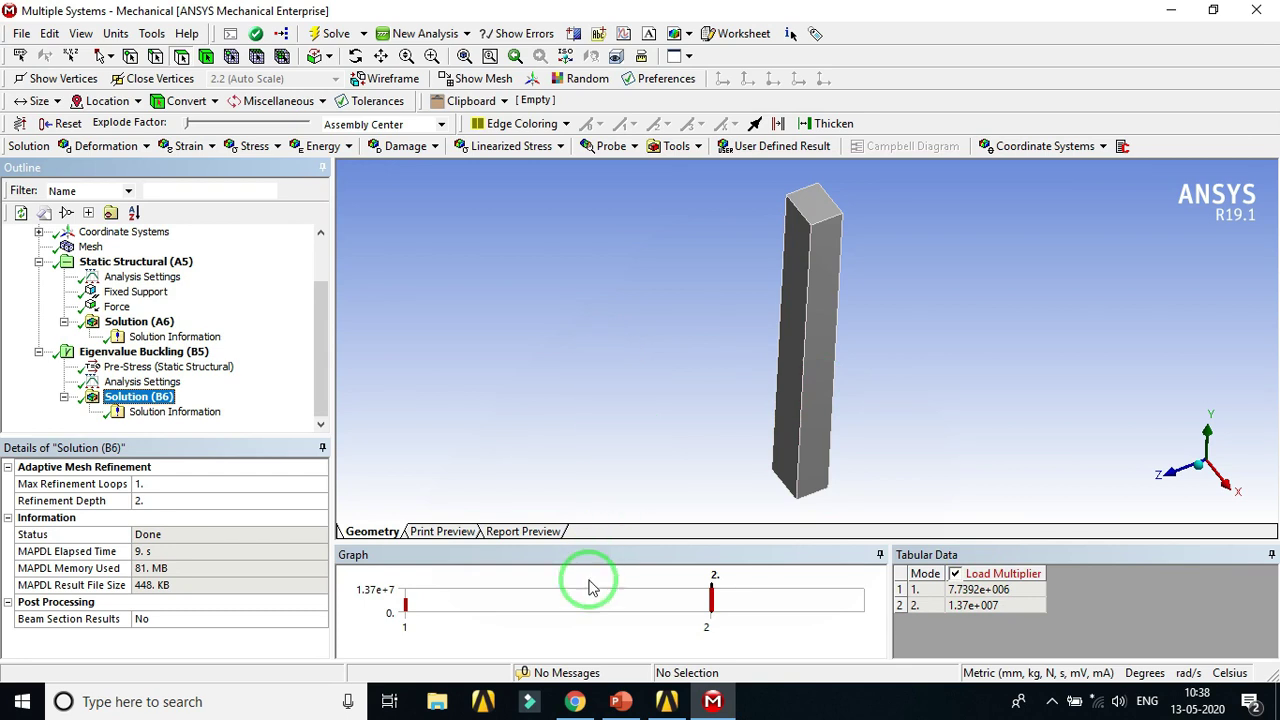
Step: Switch to Chrome and review the aluminum column buckling example for comparison with the simulated critical load
click(576, 702)
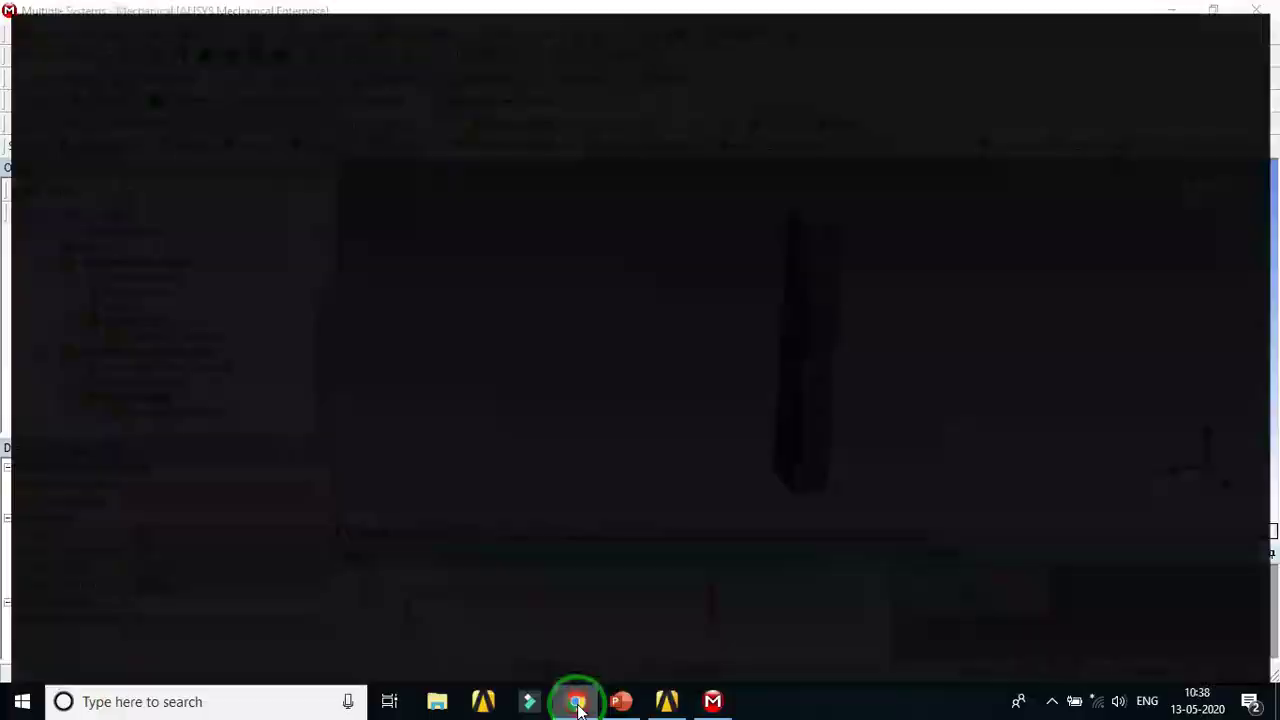
scroll(476, 408, up, 6)
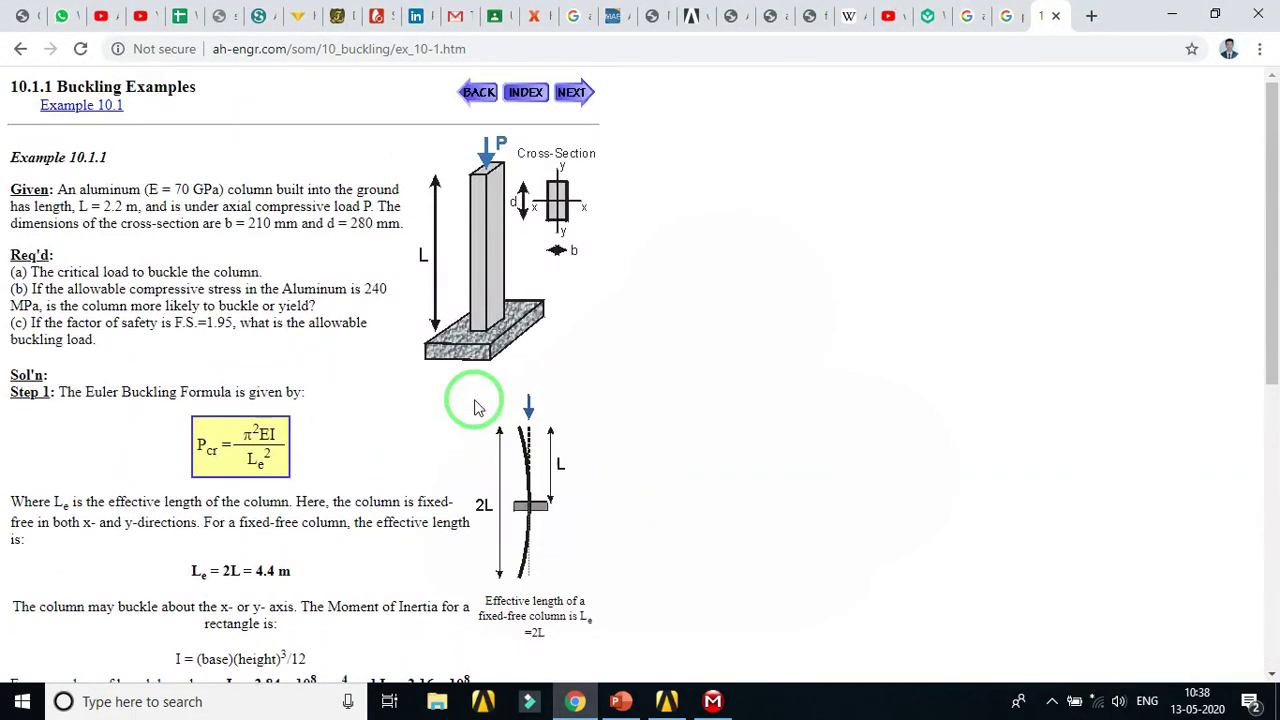